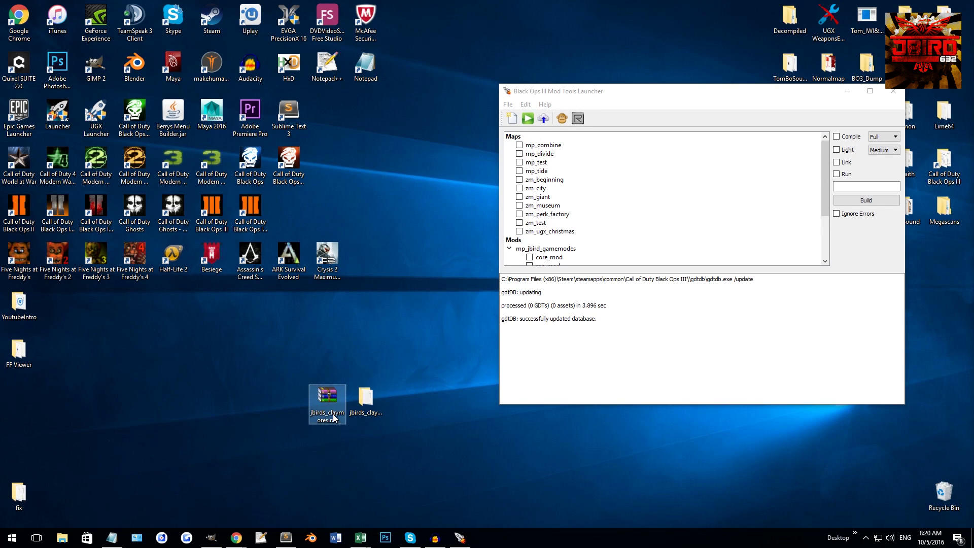
- View the contents of jbirds_claymores.rar in WinRAR, then close it
{"action": "left_click_drag", "start_coordinate": [324, 385], "coordinate": [268, 382]}
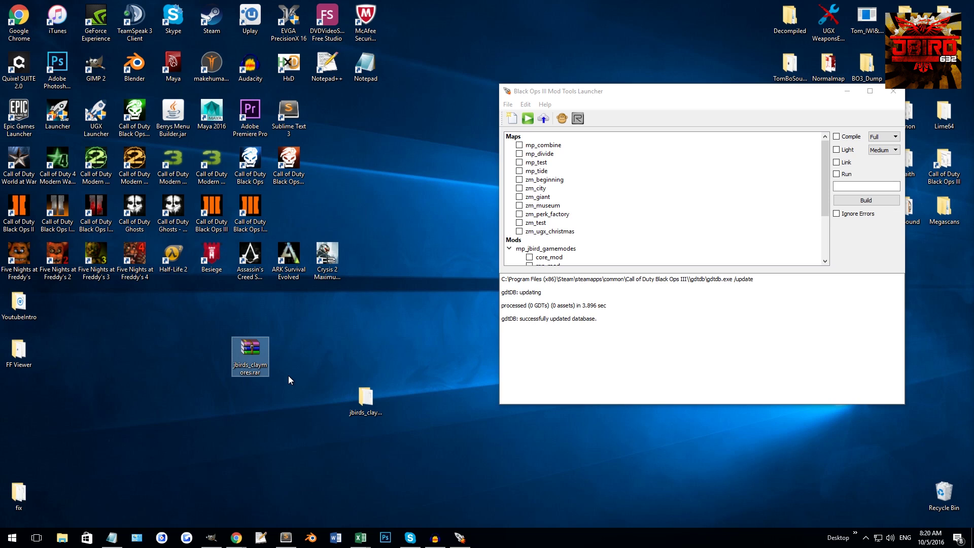
{"action": "double_click", "coordinate": [248, 356]}
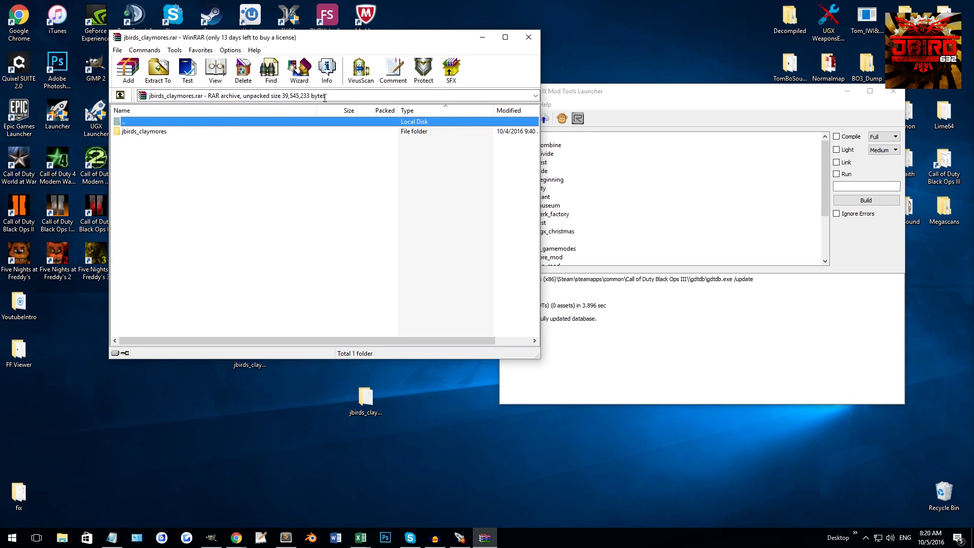
{"action": "left_click", "coordinate": [528, 37]}
- Open the extracted jbirds_claymores folder and select its readme.txt
{"action": "left_click_drag", "start_coordinate": [258, 349], "coordinate": [291, 403]}
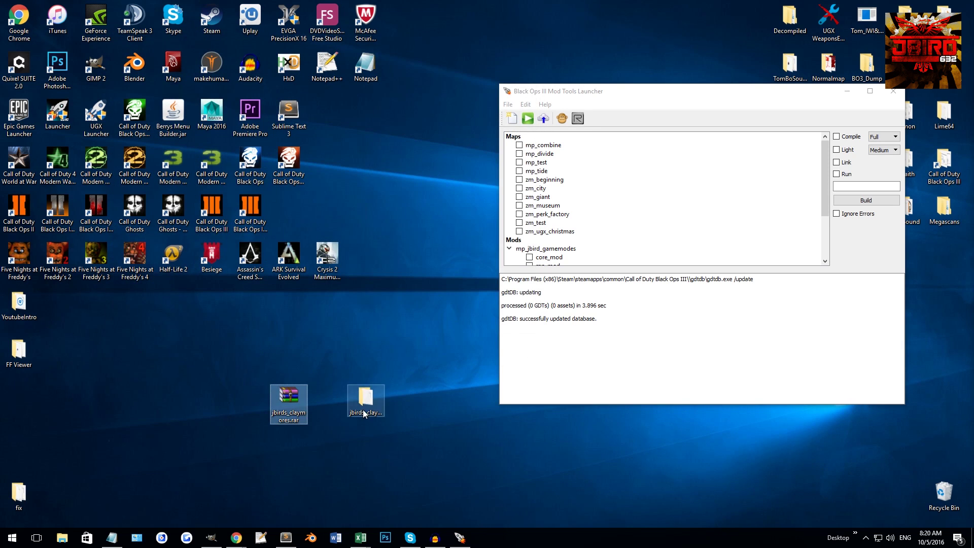
{"action": "double_click", "coordinate": [364, 414]}
{"action": "left_click_drag", "start_coordinate": [317, 120], "coordinate": [309, 95]}
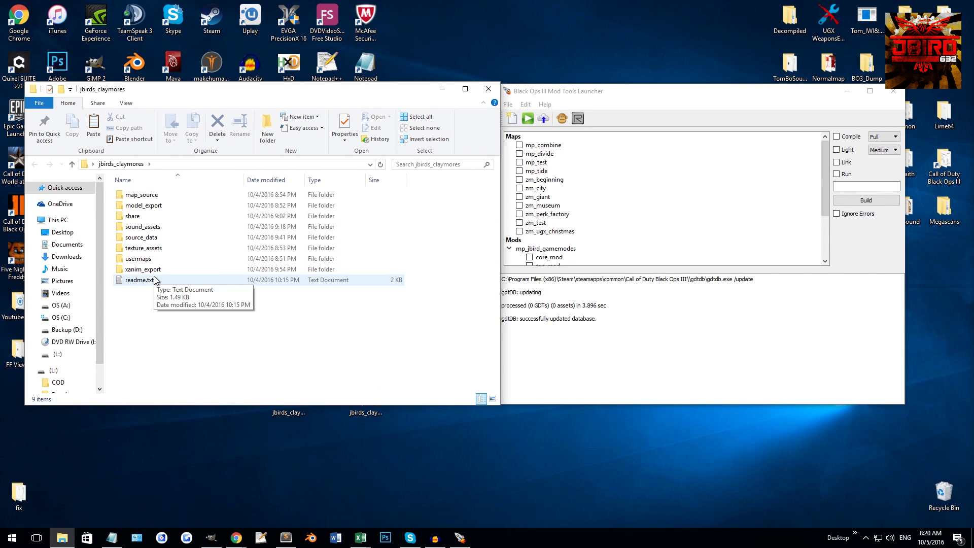
{"action": "left_click", "coordinate": [351, 277]}
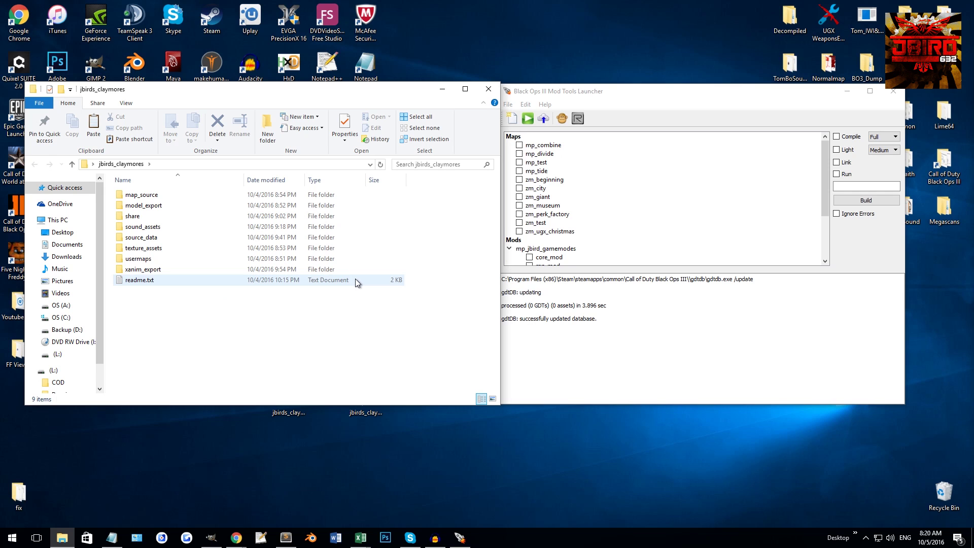
{"action": "left_click", "coordinate": [355, 279]}
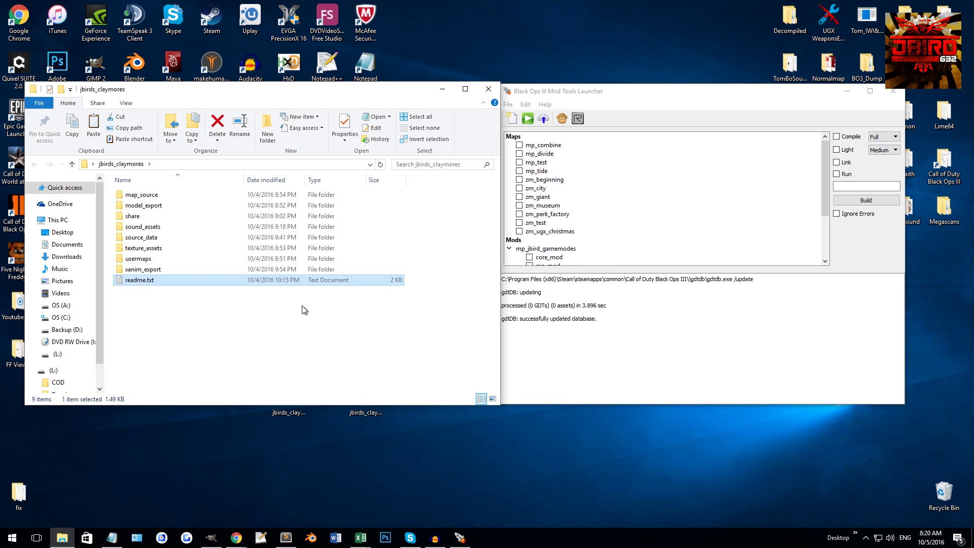
- Open zm_test's zone file in Sublime Text from the launcher's map options
{"action": "mouse_move", "coordinate": [780, 94]}
{"action": "left_mouse_down"}
{"action": "mouse_move", "coordinate": [805, 102]}
{"action": "mouse_move", "coordinate": [779, 95]}
{"action": "left_mouse_up"}
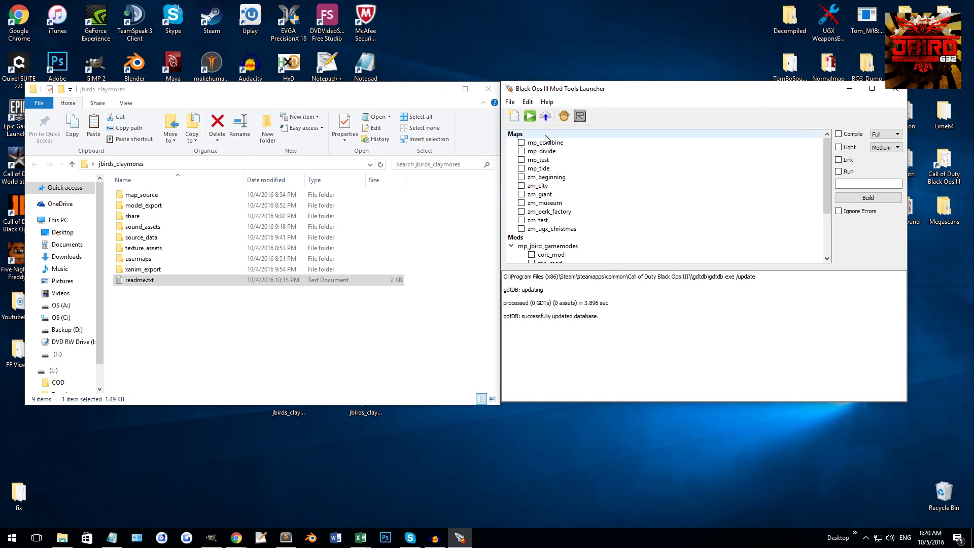
{"action": "right_click", "coordinate": [542, 222]}
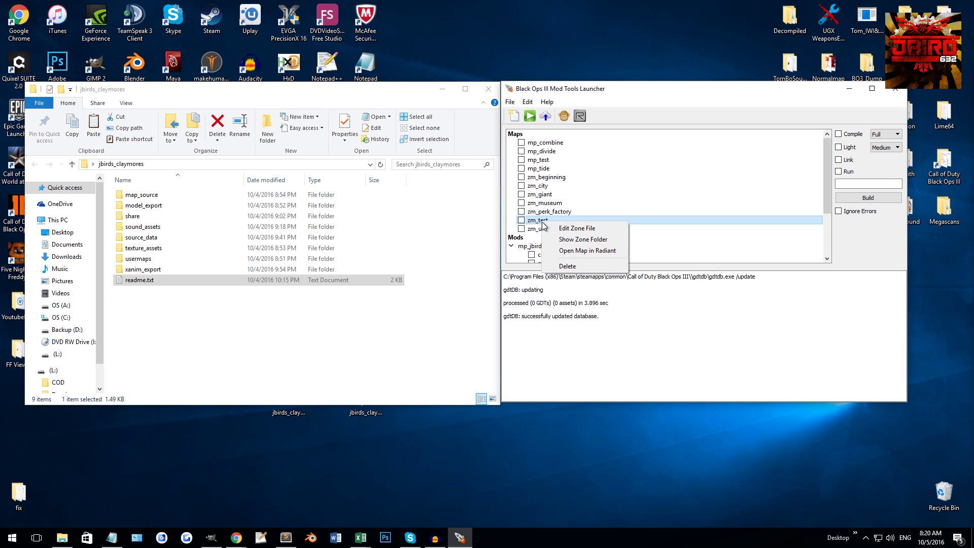
{"action": "left_click", "coordinate": [569, 229]}
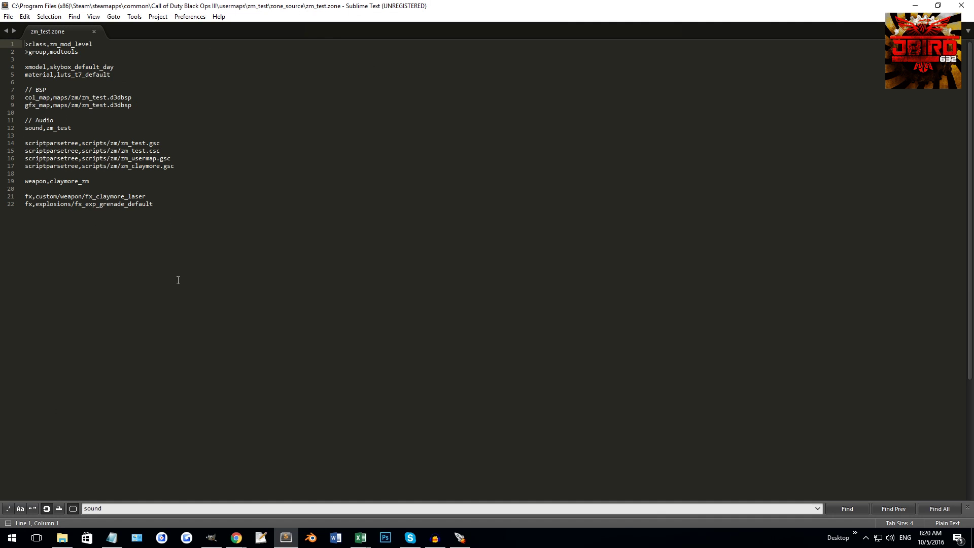
- Delete the old claymore lines 17–22 from zm_test.zone
{"action": "left_click_drag", "start_coordinate": [179, 215], "coordinate": [25, 167]}
{"action": "key", "text": "BackSpace"}
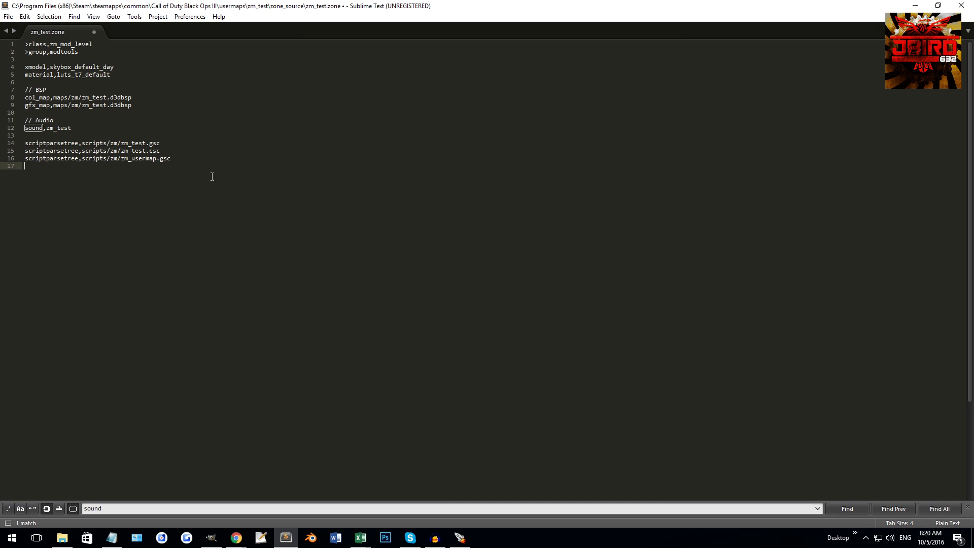
{"action": "double_click", "coordinate": [335, 5]}
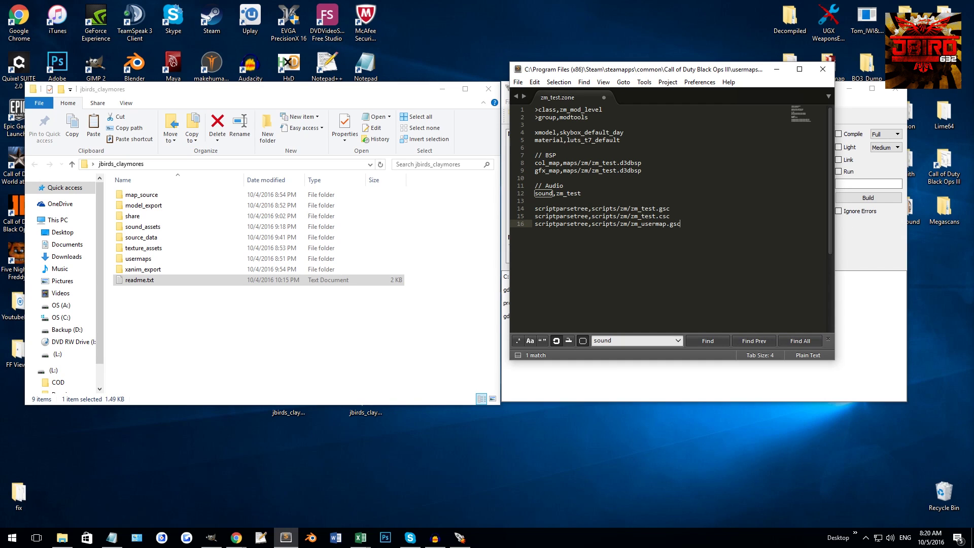
{"action": "key", "text": "alt+Tab"}
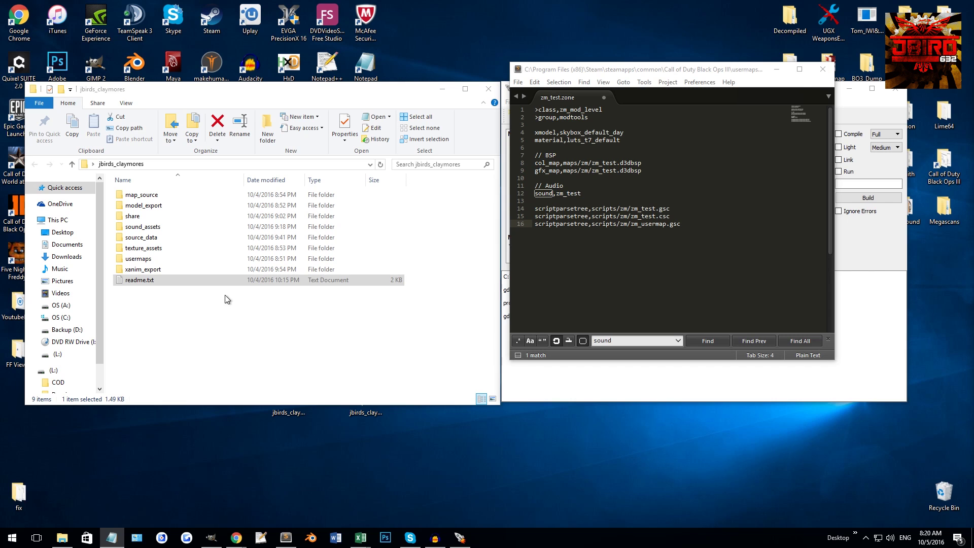
- Paste the five claymore zone lines after line 16 of zm_test.zone
{"action": "left_click", "coordinate": [591, 271]}
{"action": "key", "text": "Return"}
{"action": "key", "text": "Return"}
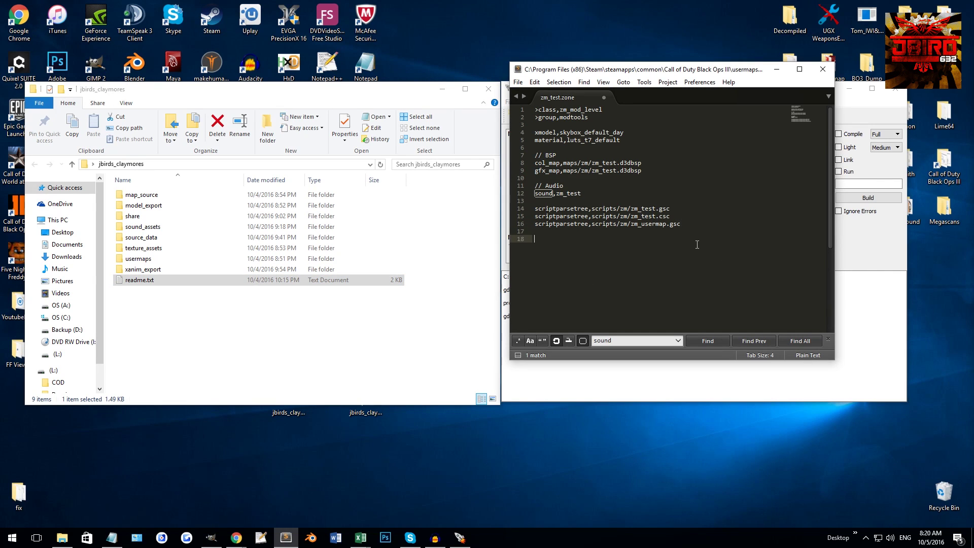
{"action": "type", "text": "scriptparsetree,scripts/zm/zm_claymore.gsc weapon,claymore_zm material,claymore_hud material,claymore_hud_inactive fx,custom/weapon/fx_claymore_laser"}
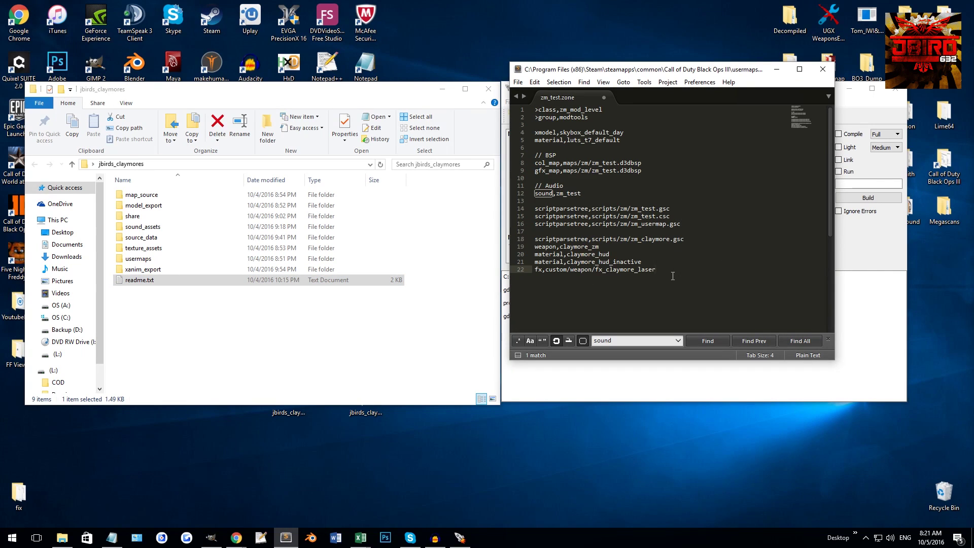
- Compare them with the zone lines in readme.txt in Notepad, then close it and minimize the editor
{"action": "left_click", "coordinate": [371, 279]}
{"action": "double_click", "coordinate": [371, 279]}
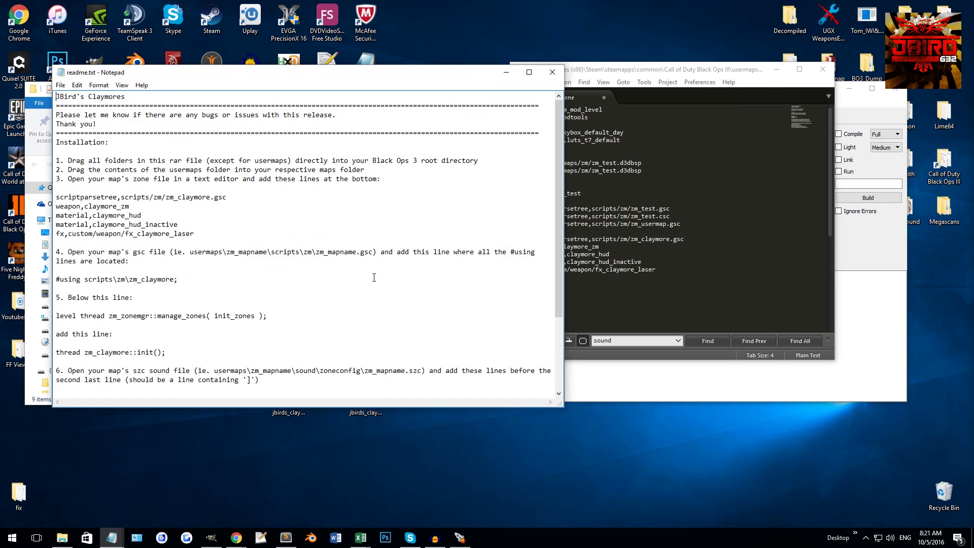
{"action": "left_click_drag", "start_coordinate": [195, 234], "coordinate": [50, 201]}
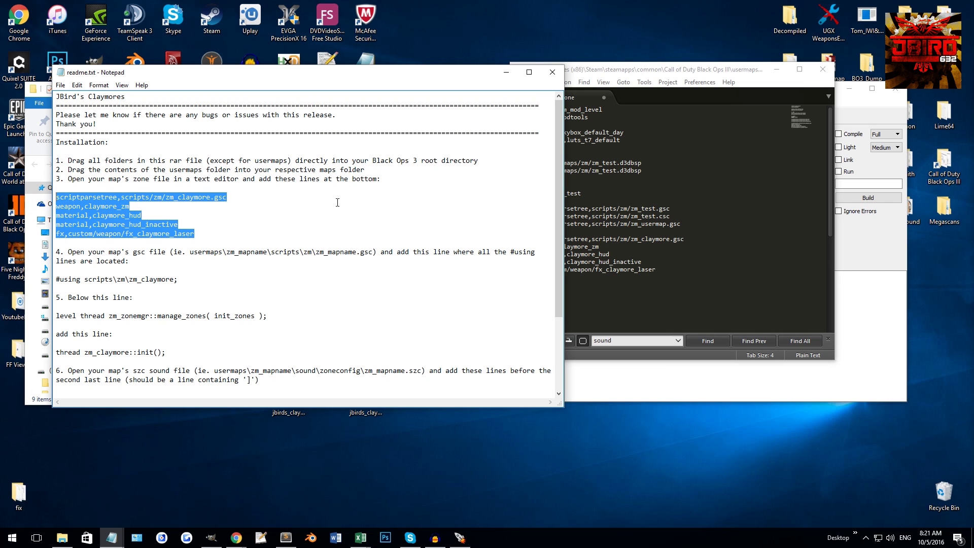
{"action": "left_click", "coordinate": [552, 72]}
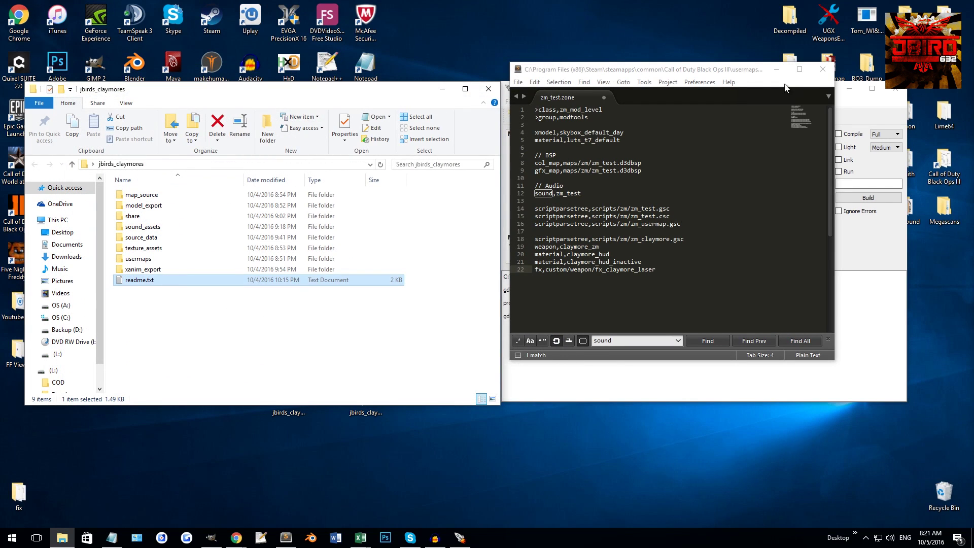
{"action": "left_click_drag", "start_coordinate": [746, 74], "coordinate": [551, 132]}
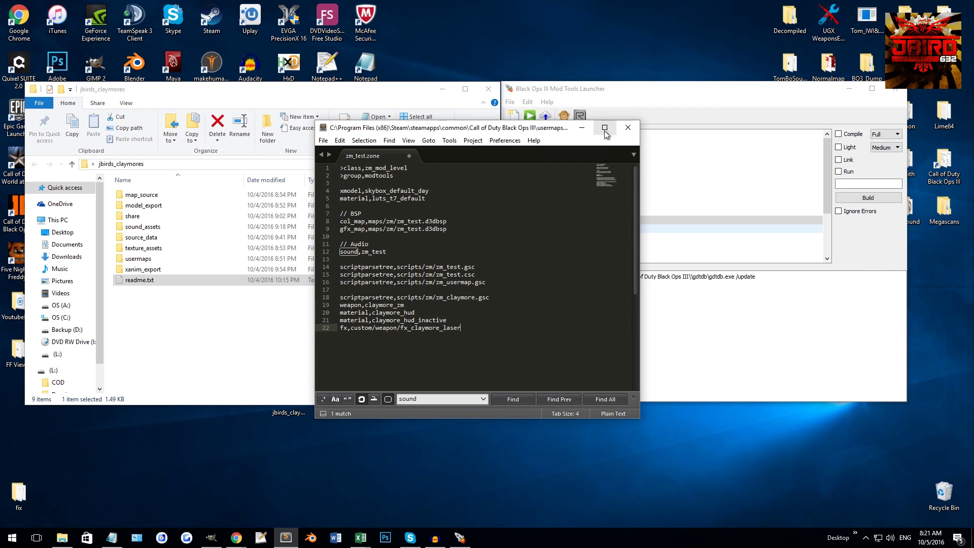
{"action": "left_click", "coordinate": [578, 130]}
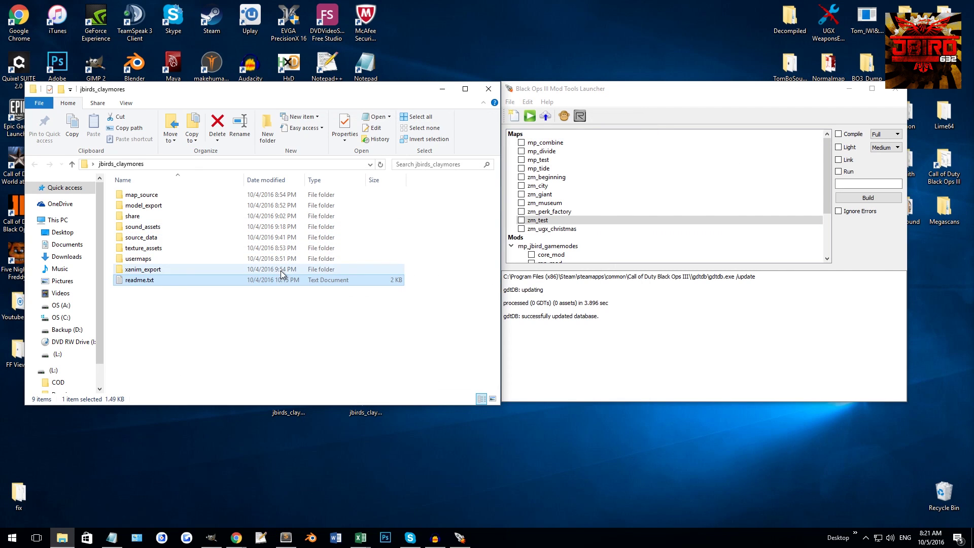
- Open the Call of Duty Black Ops III folder beside the jbirds_claymores window
{"action": "double_click", "coordinate": [932, 174]}
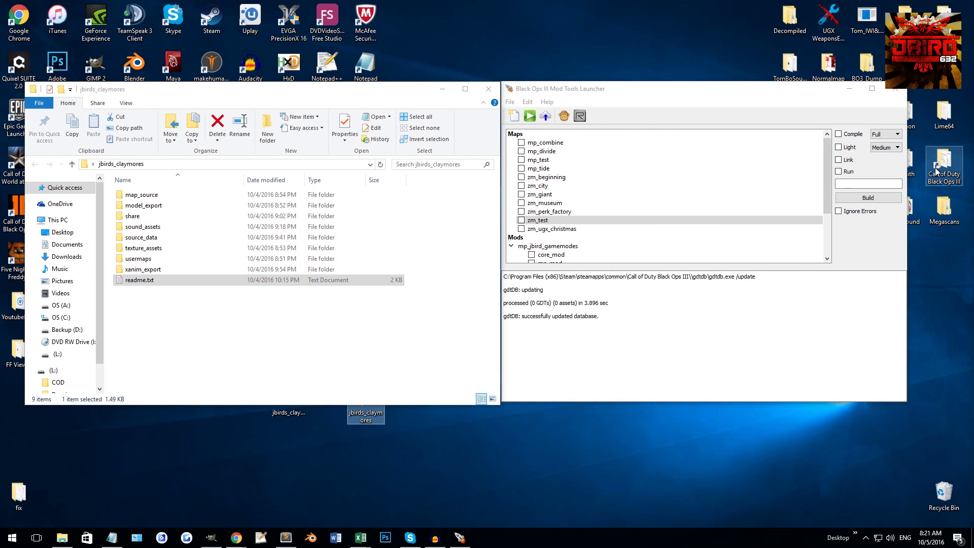
{"action": "left_click_drag", "start_coordinate": [401, 105], "coordinate": [578, 88]}
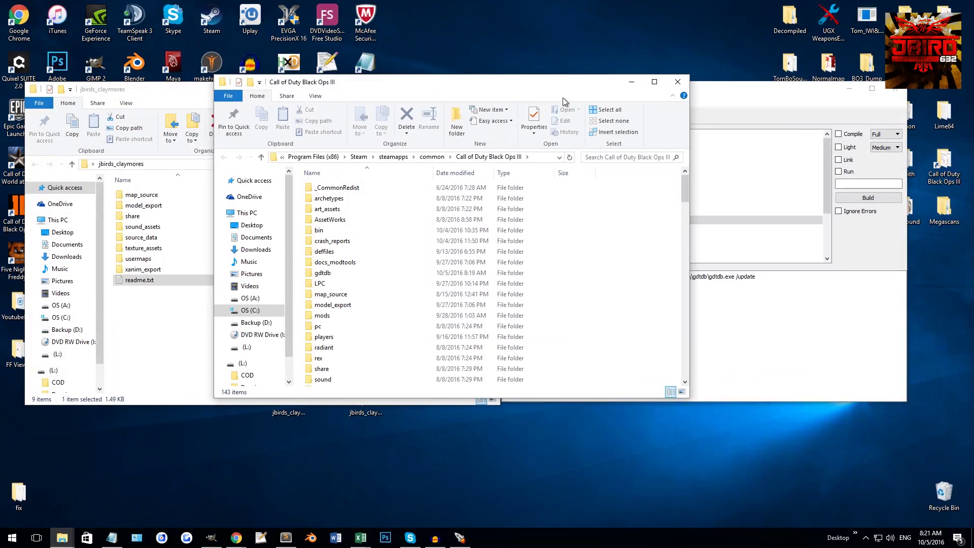
{"action": "left_click", "coordinate": [678, 88]}
{"action": "right_click", "coordinate": [551, 221]}
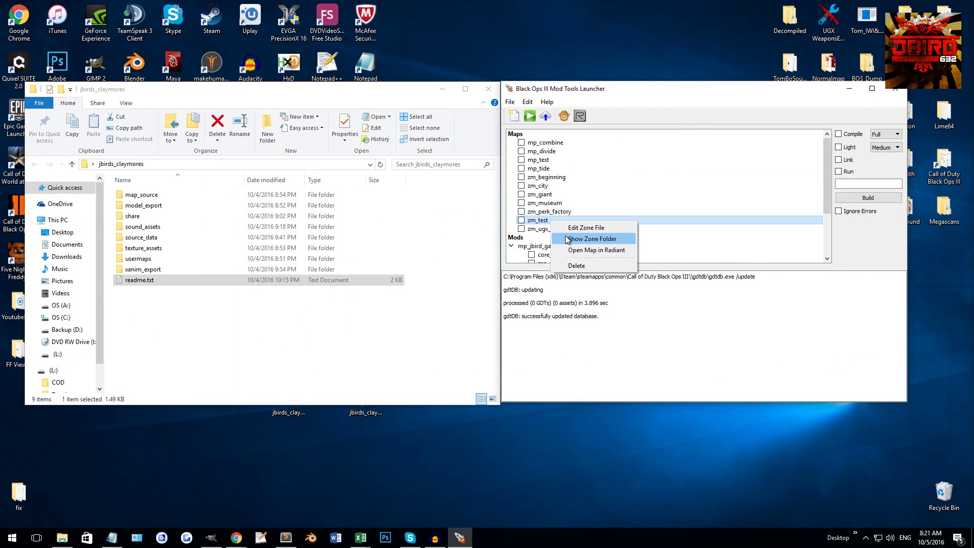
{"action": "left_click", "coordinate": [591, 239]}
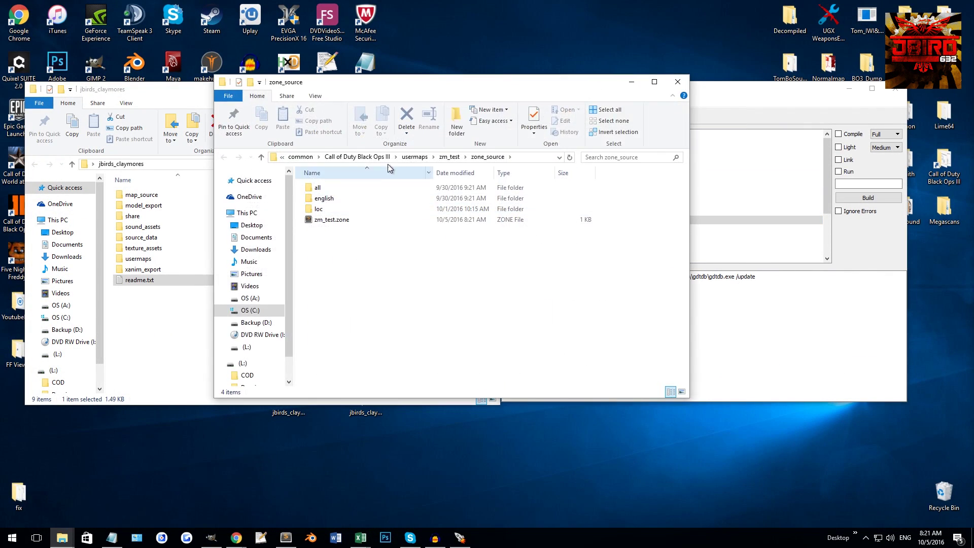
{"action": "left_click", "coordinate": [388, 159]}
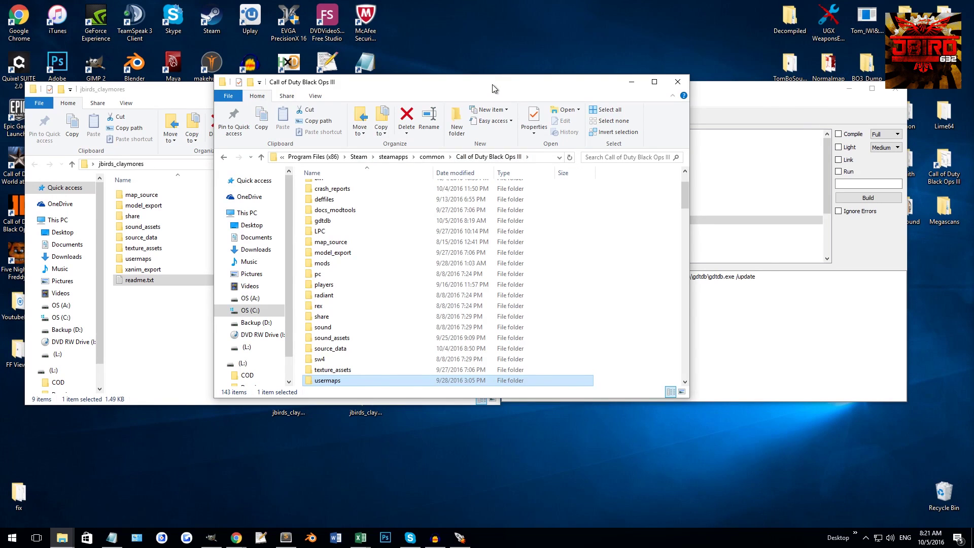
{"action": "left_click_drag", "start_coordinate": [492, 84], "coordinate": [748, 80]}
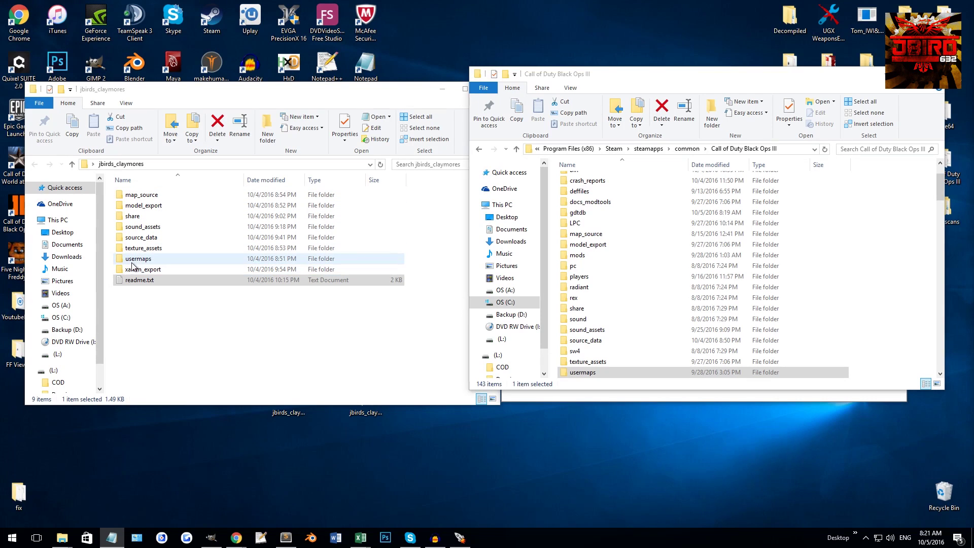
- Select and copy the seven claymore asset folders, map_source through xanim_export
{"action": "left_click", "coordinate": [148, 272]}
{"action": "left_click", "coordinate": [156, 248], "text": "ctrl"}
{"action": "left_click", "coordinate": [153, 237], "text": "ctrl"}
{"action": "left_click", "coordinate": [150, 227], "text": "ctrl"}
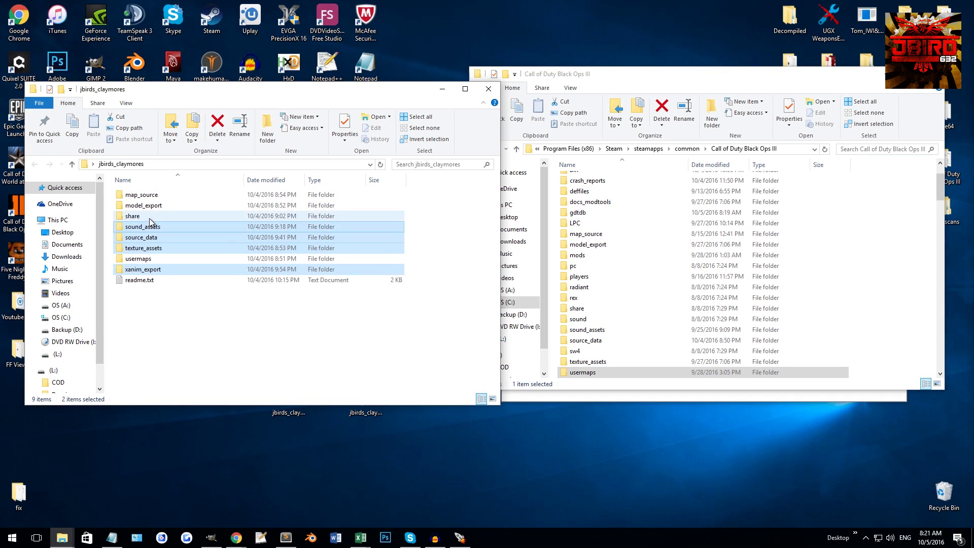
{"action": "left_click", "coordinate": [151, 217], "text": "ctrl"}
{"action": "left_click_drag", "start_coordinate": [162, 203], "coordinate": [161, 195], "text": "ctrl"}
{"action": "key", "text": "ctrl+c"}
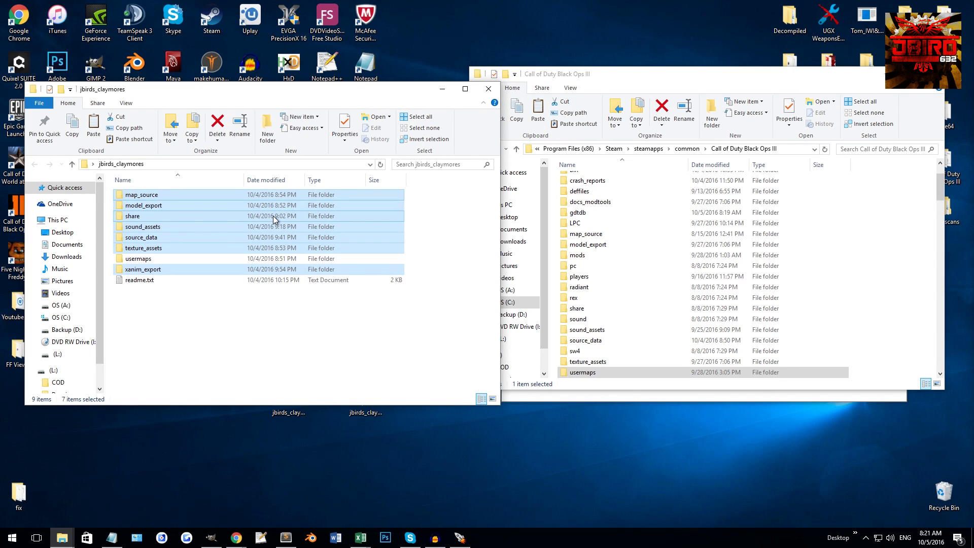
{"action": "left_click", "coordinate": [916, 300]}
{"action": "left_click", "coordinate": [916, 299]}
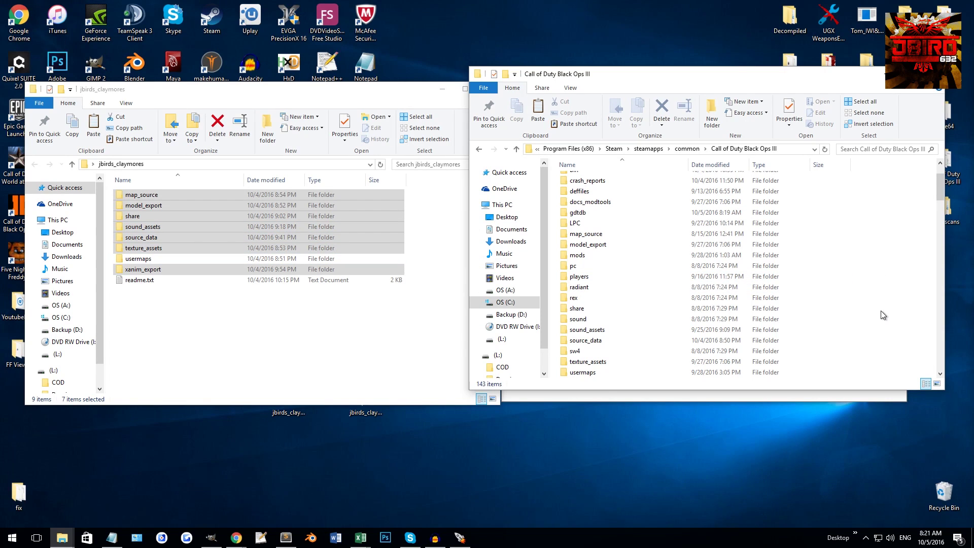
- Browse both Explorer windows to the scripts\zm folders of the mod and of zm_test
{"action": "left_click", "coordinate": [136, 261]}
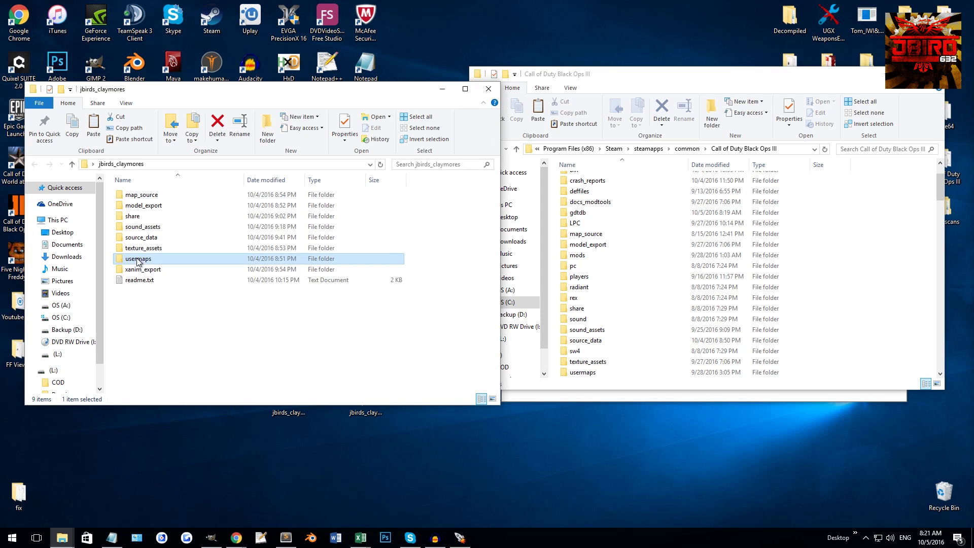
{"action": "double_click", "coordinate": [134, 260]}
{"action": "scroll", "coordinate": [609, 284], "scroll_direction": "down", "scroll_amount": 4}
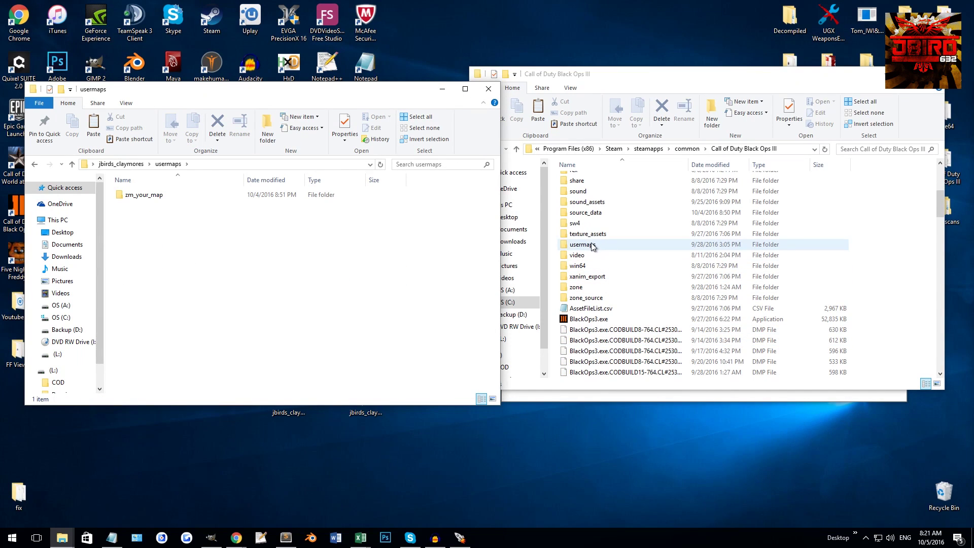
{"action": "double_click", "coordinate": [581, 244]}
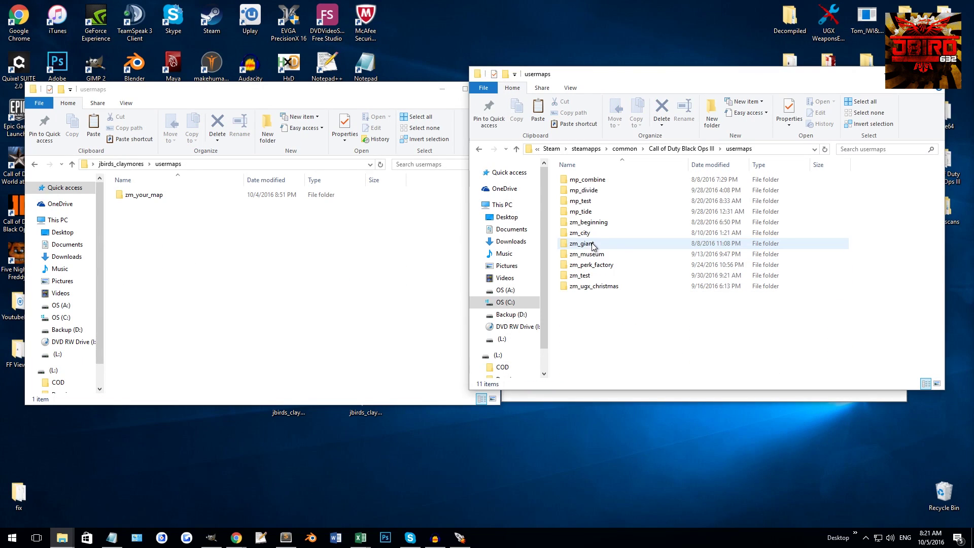
{"action": "double_click", "coordinate": [580, 276]}
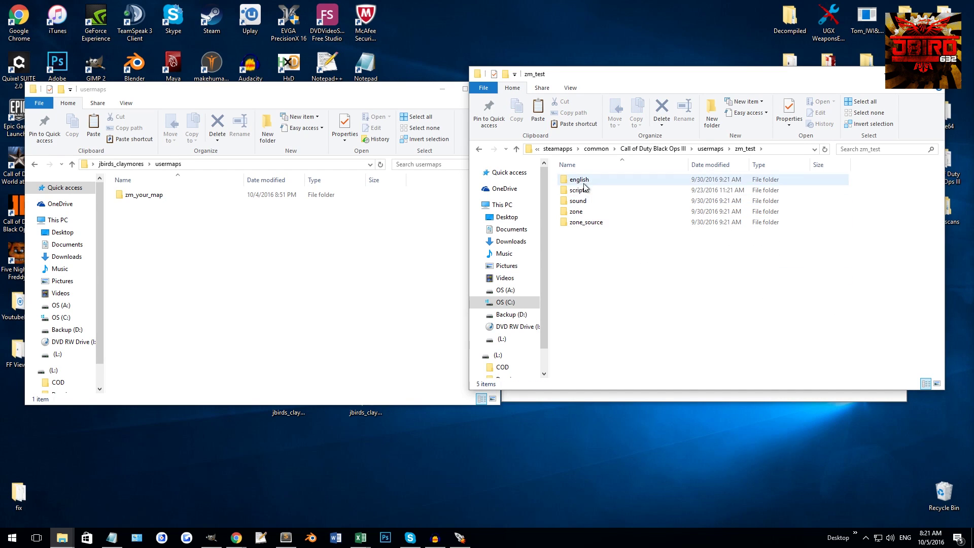
{"action": "double_click", "coordinate": [578, 190]}
{"action": "double_click", "coordinate": [598, 184]}
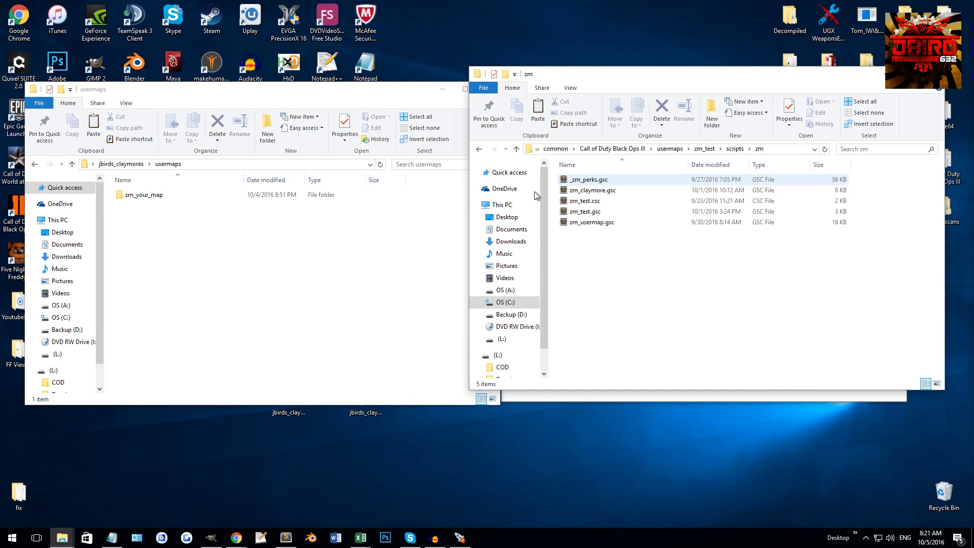
{"action": "double_click", "coordinate": [213, 195]}
{"action": "double_click", "coordinate": [181, 198]}
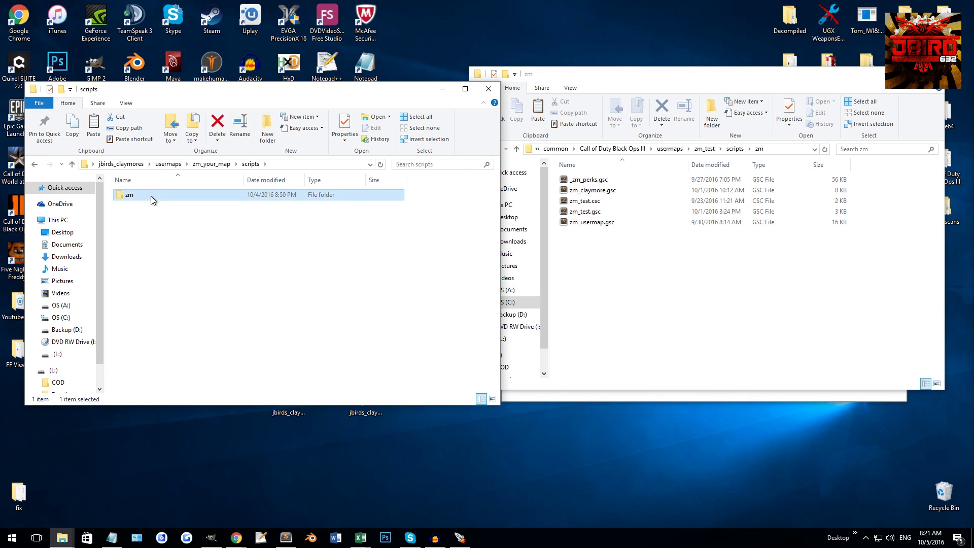
{"action": "double_click", "coordinate": [151, 196]}
- Replace zm_test's zm_claymore.gsc with the mod's version
{"action": "left_click", "coordinate": [152, 195]}
{"action": "left_click", "coordinate": [664, 294]}
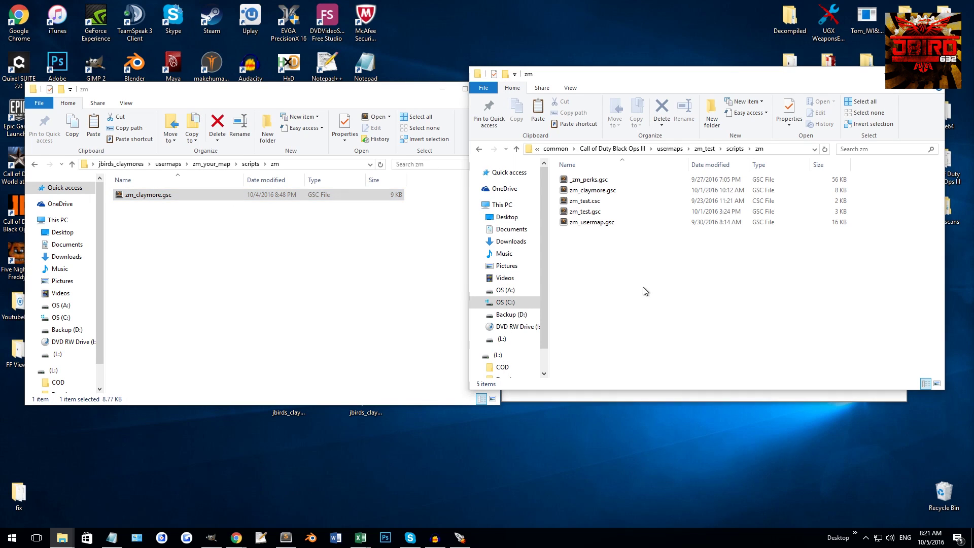
{"action": "key", "text": "ctrl+v"}
{"action": "left_click", "coordinate": [447, 203]}
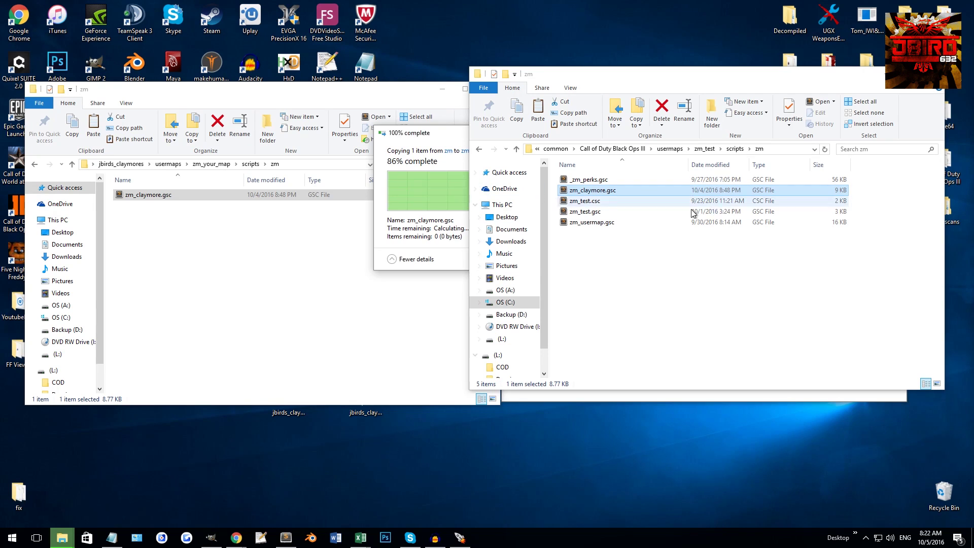
{"action": "left_click", "coordinate": [697, 303]}
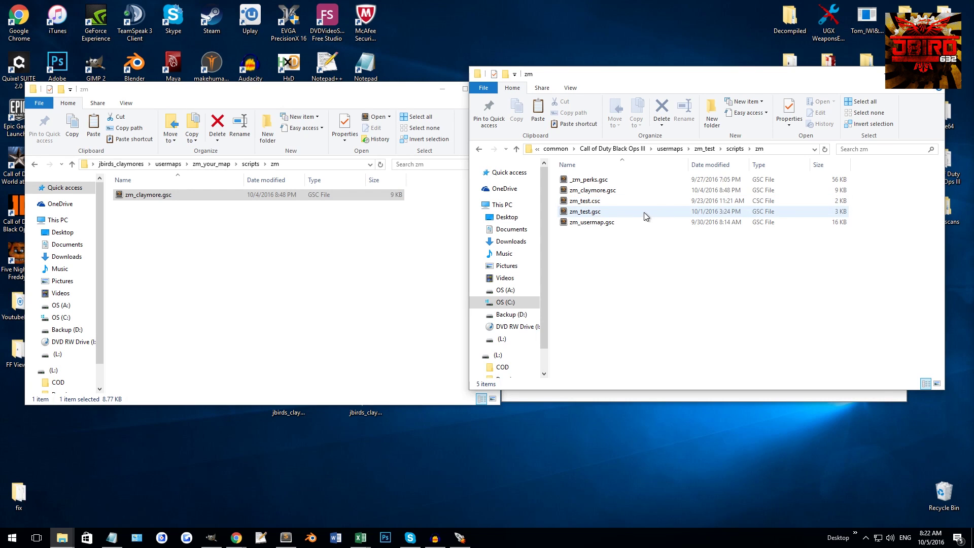
- Return to zm_test's scripts\zm folder to reach zm_test.gsc
{"action": "left_click", "coordinate": [595, 212]}
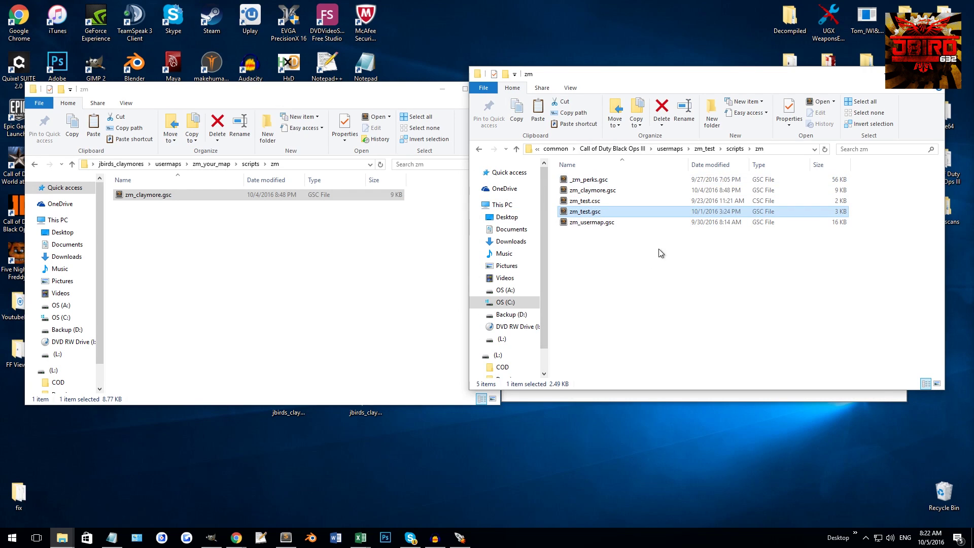
{"action": "key", "text": "BackSpace"}
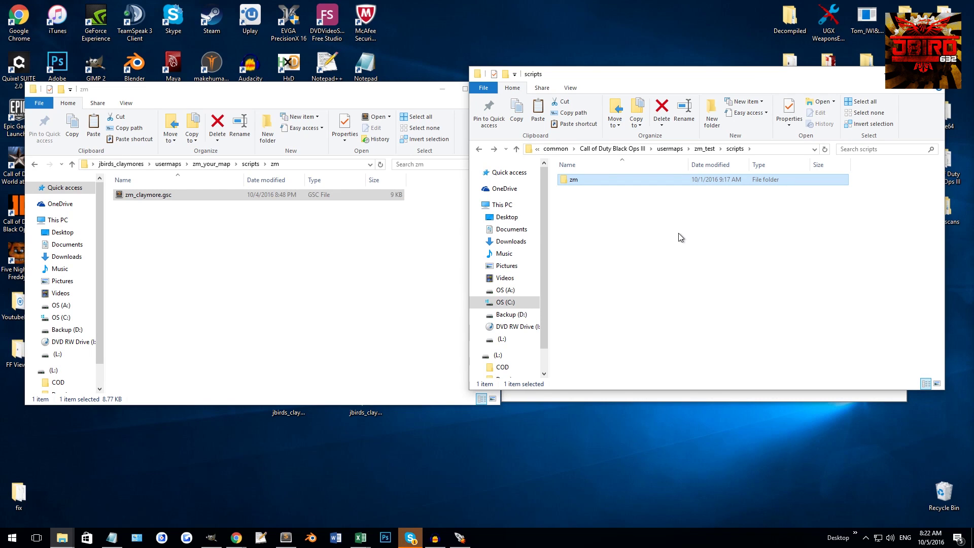
{"action": "key", "text": "BackSpace"}
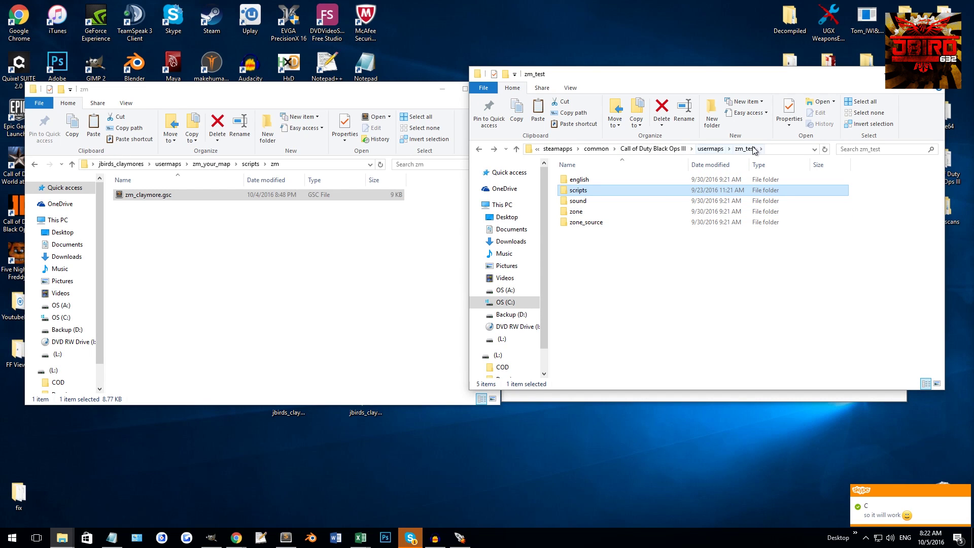
{"action": "double_click", "coordinate": [593, 190]}
{"action": "double_click", "coordinate": [595, 181]}
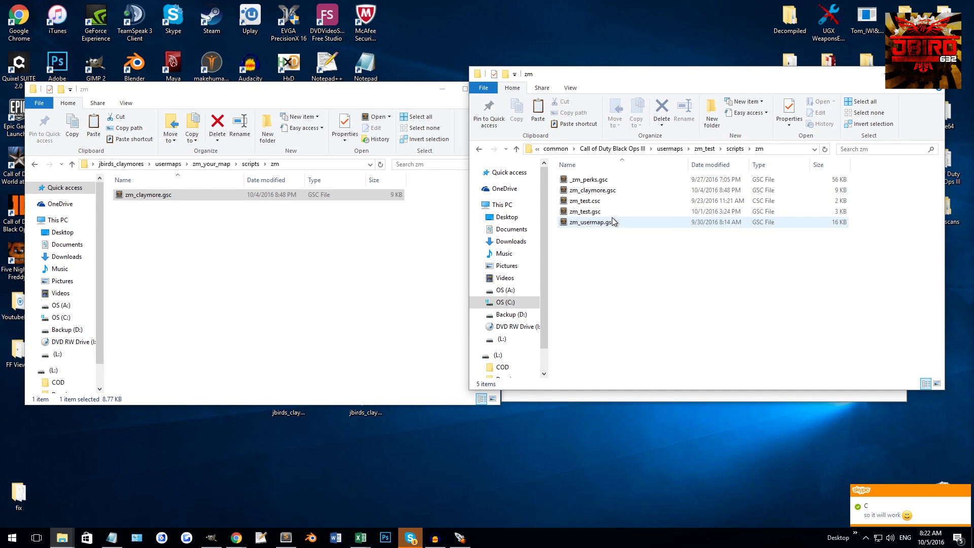
- Open zm_test.gsc in Sublime Text and delete its existing zm_claymore #using line
{"action": "double_click", "coordinate": [585, 212]}
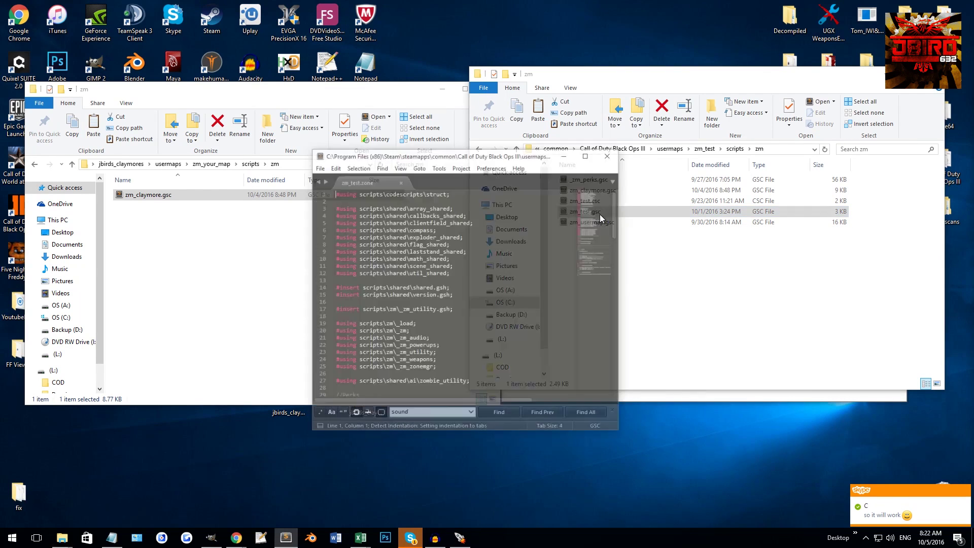
{"action": "left_click_drag", "start_coordinate": [552, 96], "coordinate": [516, 18]}
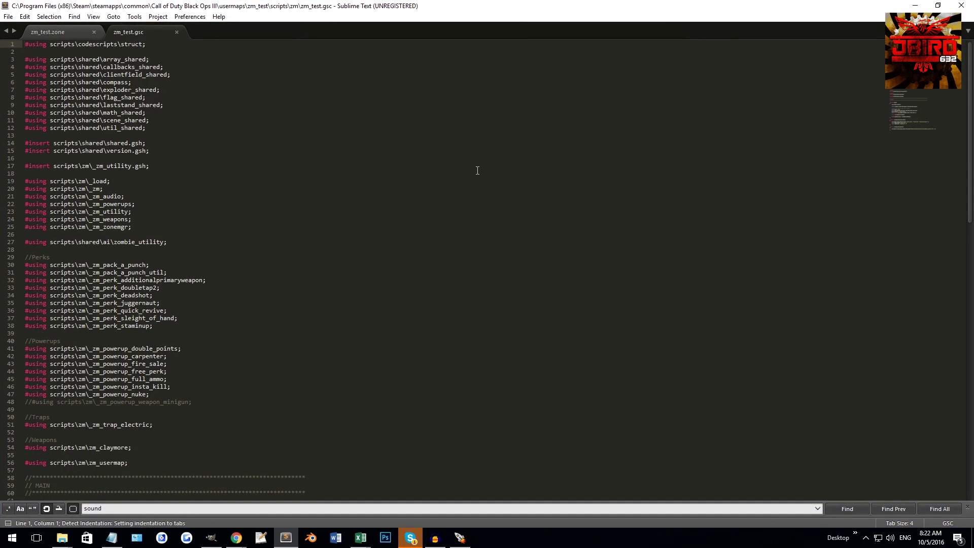
{"action": "scroll", "coordinate": [545, 243], "scroll_direction": "down", "scroll_amount": 5}
{"action": "scroll", "coordinate": [463, 225], "scroll_direction": "up", "scroll_amount": 5}
{"action": "scroll", "coordinate": [462, 219], "scroll_direction": "down", "scroll_amount": 8}
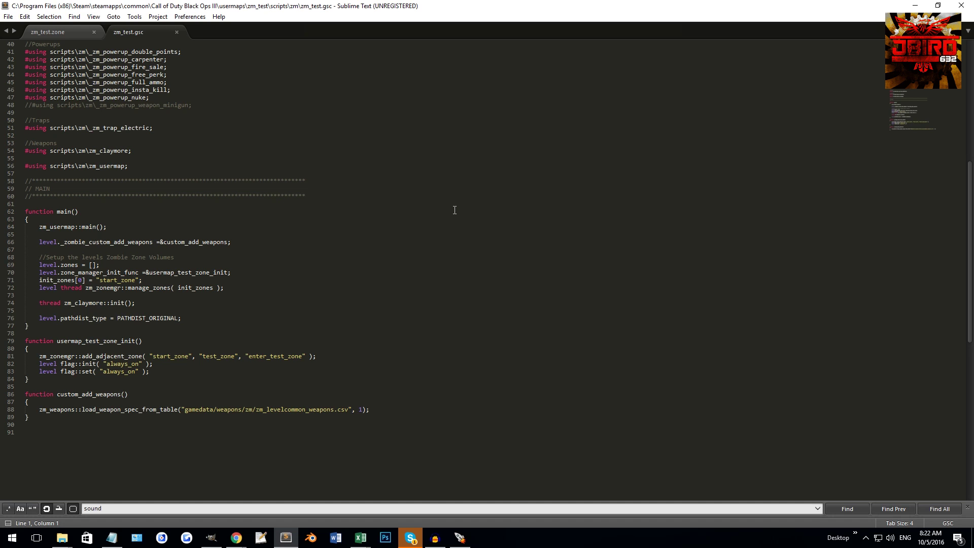
{"action": "scroll", "coordinate": [454, 210], "scroll_direction": "up", "scroll_amount": 3}
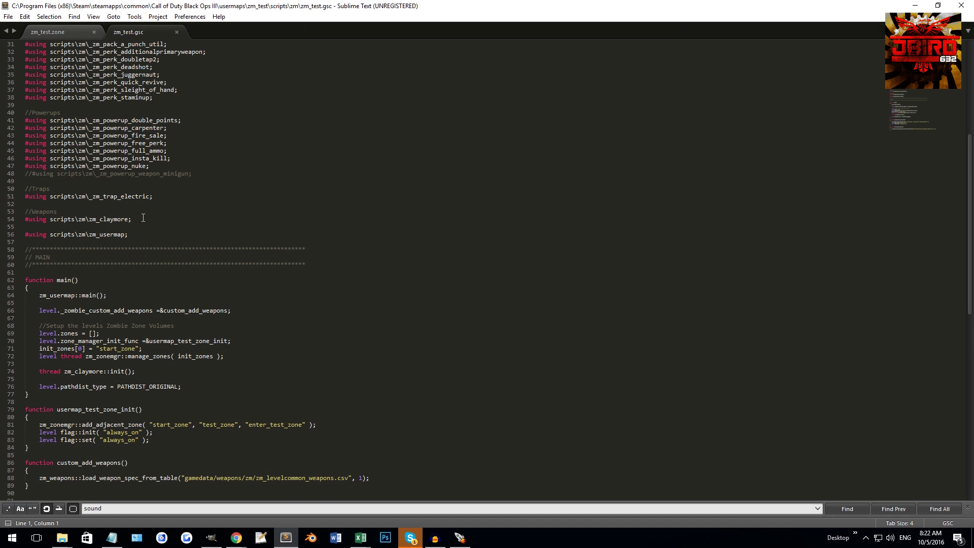
{"action": "left_click_drag", "start_coordinate": [143, 218], "coordinate": [14, 219]}
{"action": "key", "text": "ctrl+c"}
{"action": "key", "text": "BackSpace"}
{"action": "key", "text": "BackSpace"}
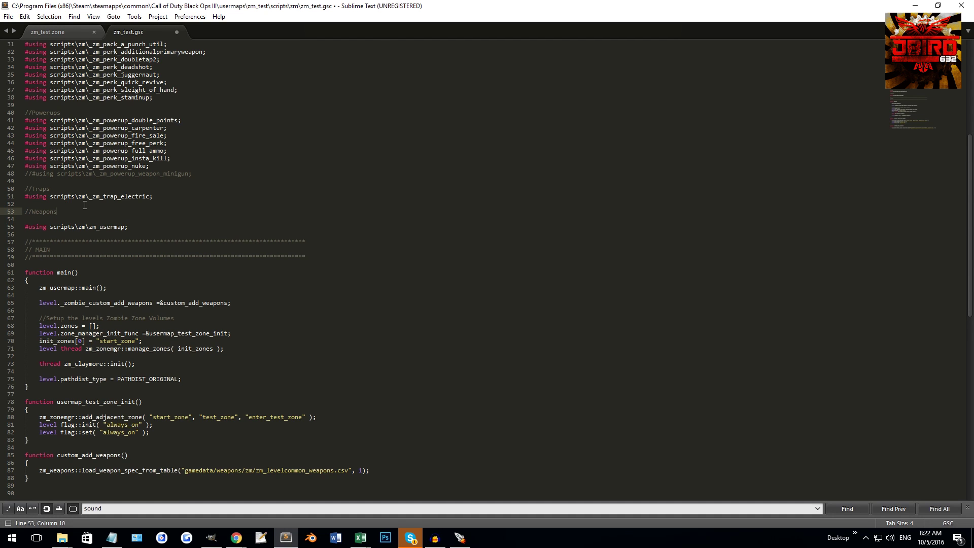
- Type '#using scripts\zm\zm_claymore;' on a new line under //Weapons
{"action": "scroll", "coordinate": [85, 205], "scroll_direction": "up", "scroll_amount": 10}
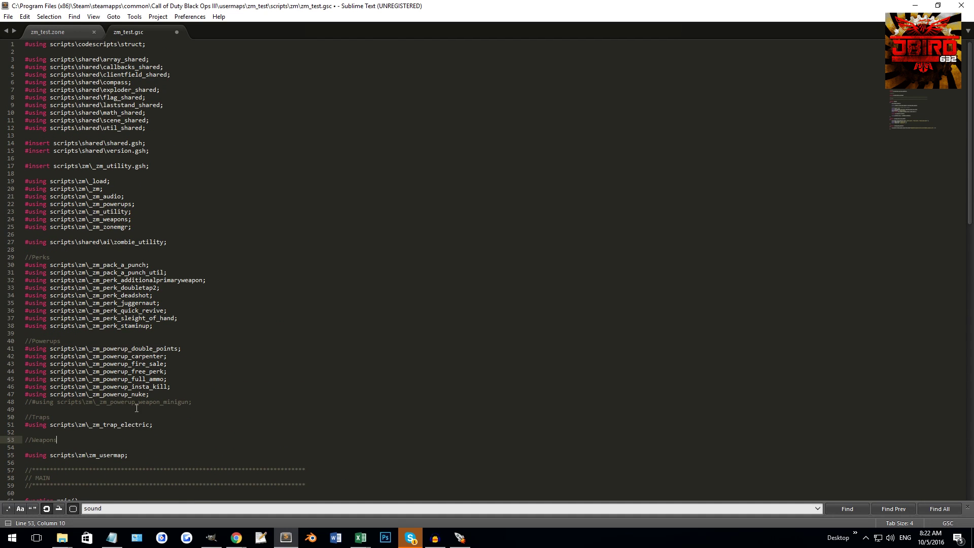
{"action": "scroll", "coordinate": [117, 284], "scroll_direction": "down", "scroll_amount": 5}
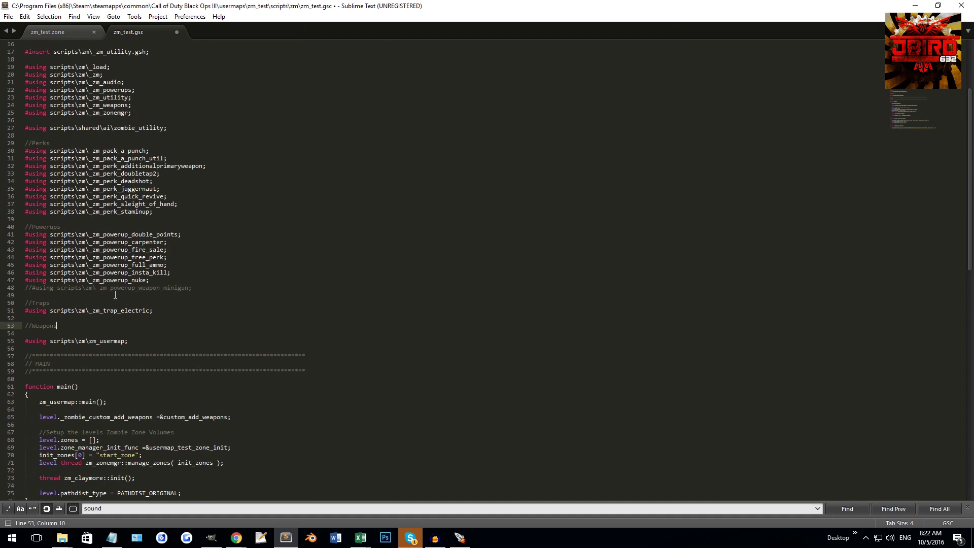
{"action": "key", "text": "Return"}
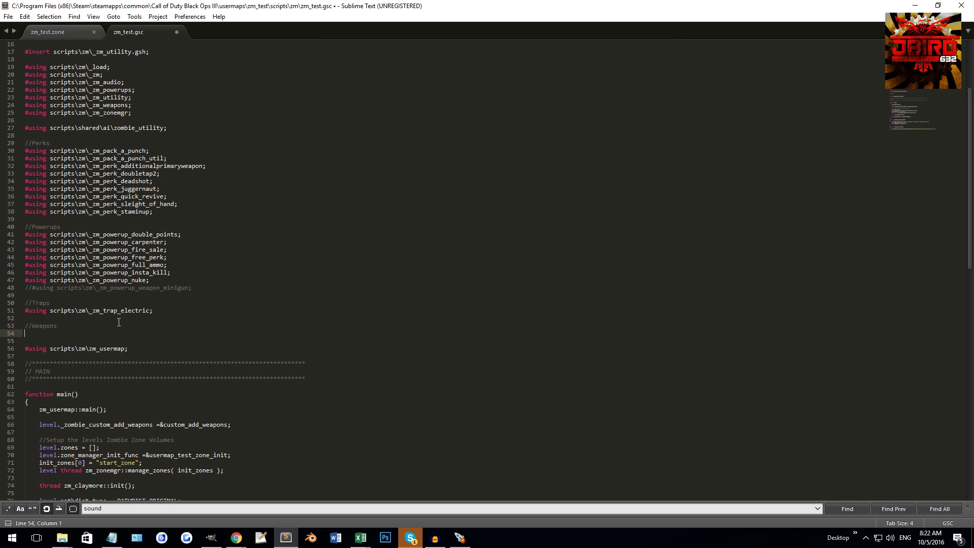
{"action": "type", "text": "#u"}
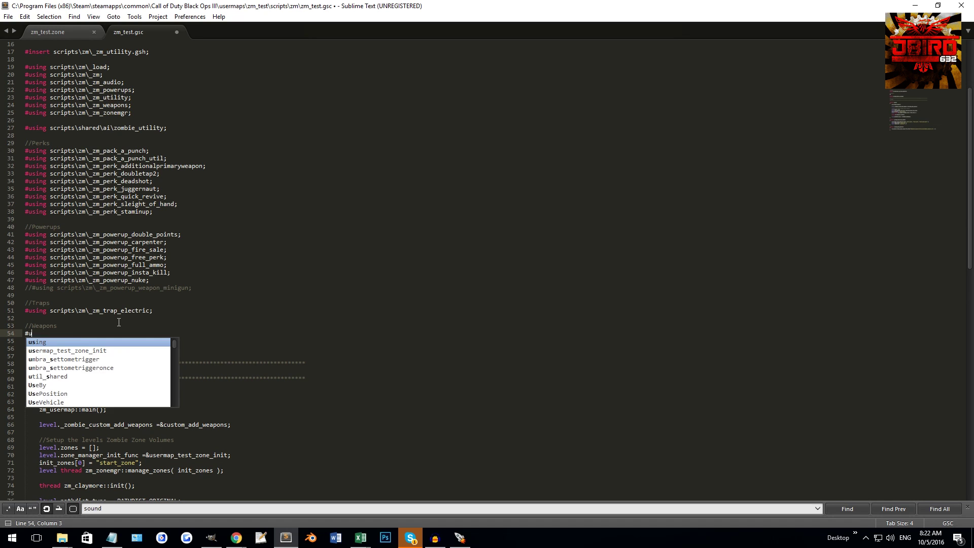
{"action": "type", "text": "sing scripts\\zm"}
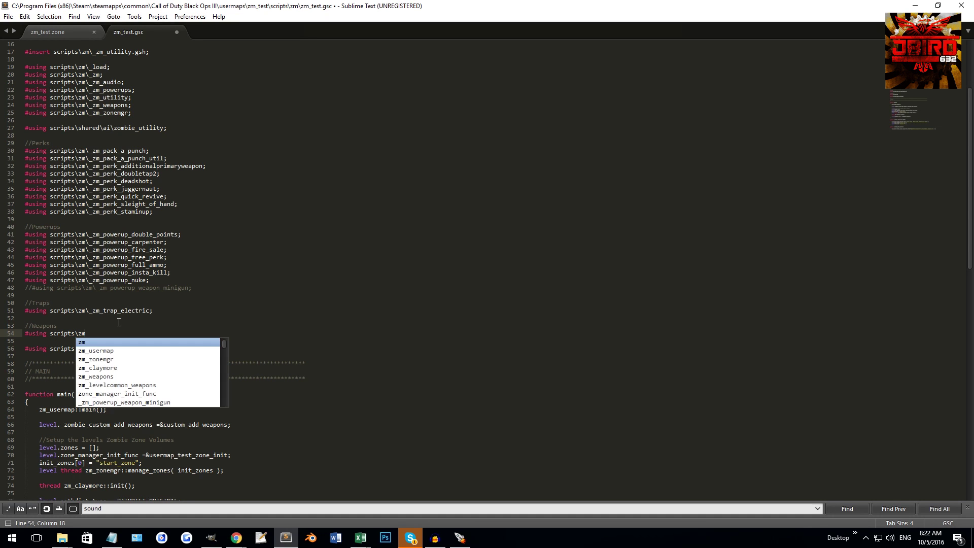
{"action": "type", "text": "\\"}
{"action": "type", "text": "zm_claym"}
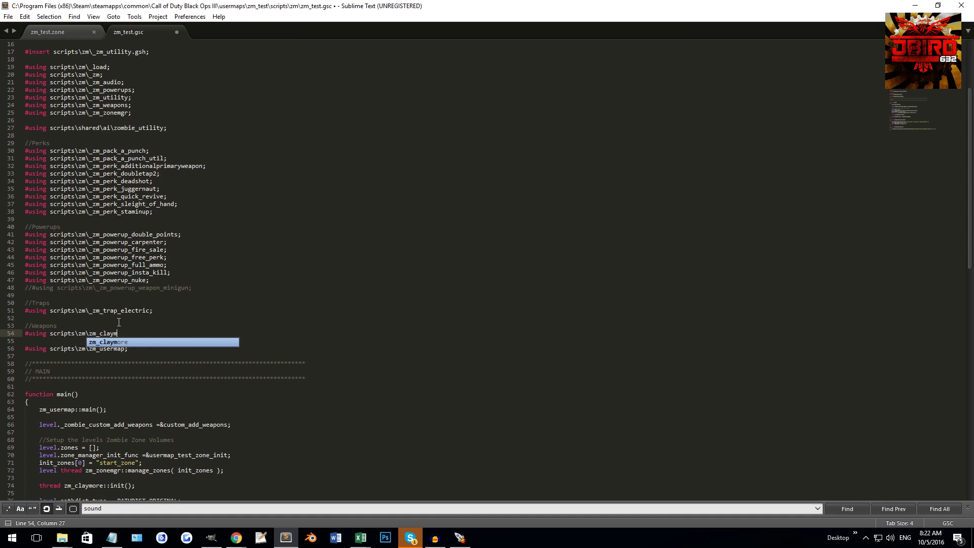
{"action": "key", "text": "Tab"}
{"action": "type", "text": ";"}
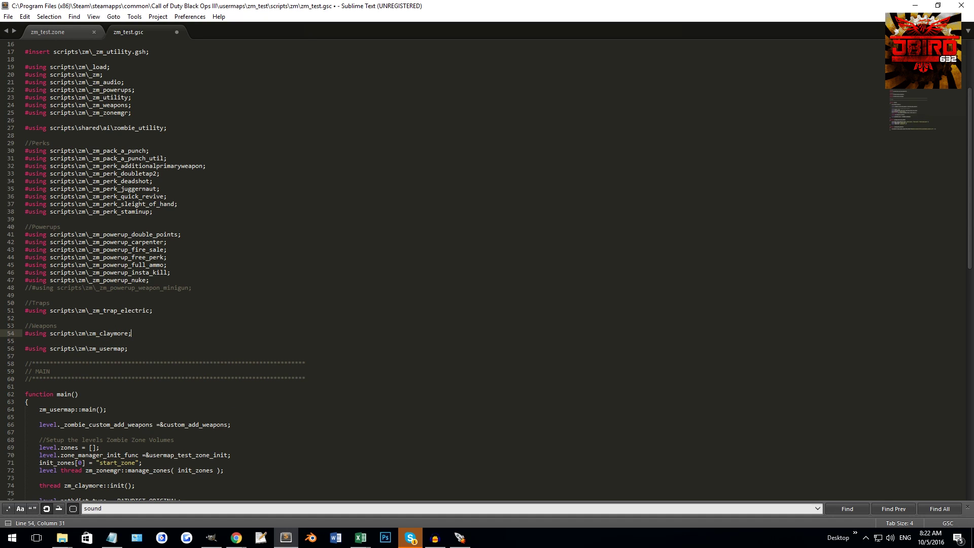
- Remove the duplicate zm_claymore #using line pasted below it
{"action": "key", "text": "alt+Tab"}
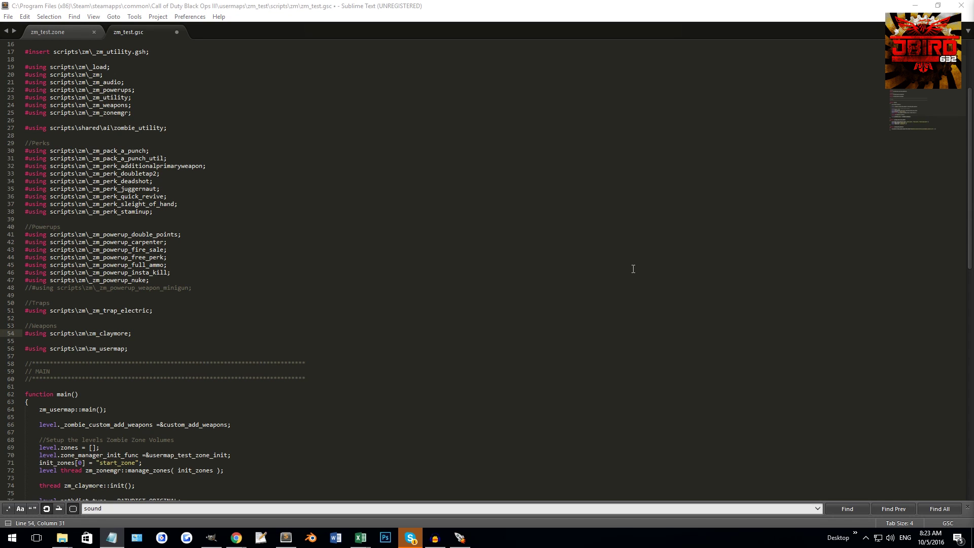
{"action": "key", "text": "alt+Tab"}
{"action": "key", "text": "ctrl+v"}
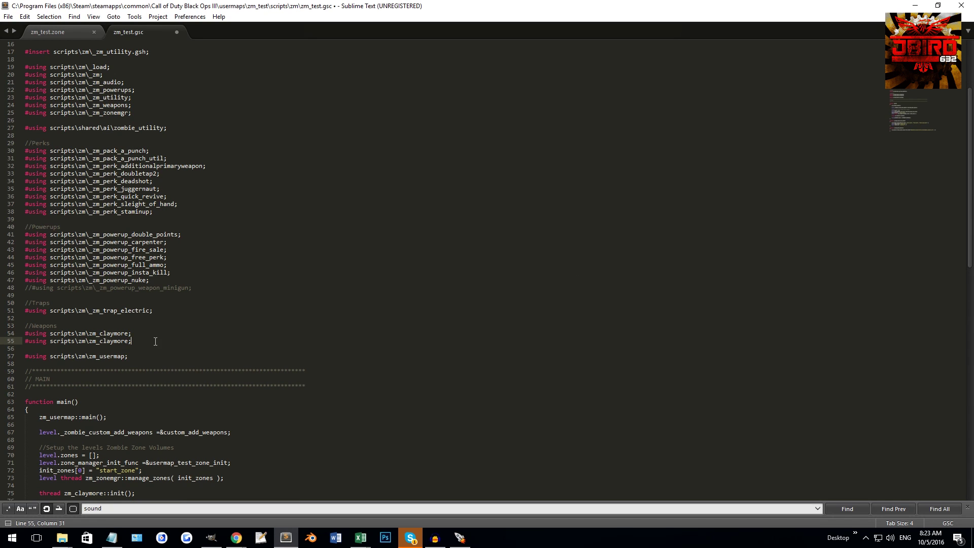
{"action": "left_click", "coordinate": [133, 334]}
{"action": "left_click", "coordinate": [143, 328], "text": "shift"}
{"action": "key", "text": "BackSpace"}
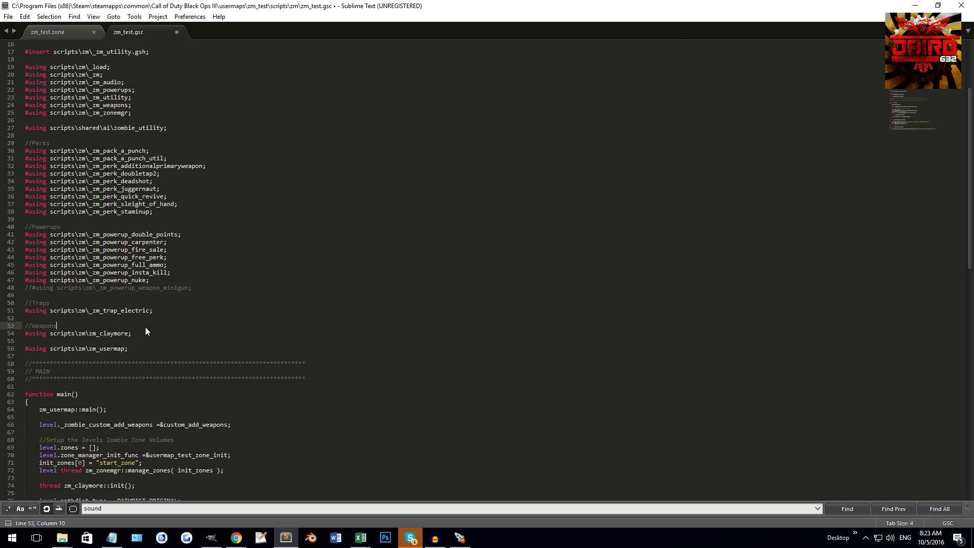
- Retype 'thread zm_claymore::init();' on a new line after the manage_zones call in main()
{"action": "scroll", "coordinate": [241, 338], "scroll_direction": "down", "scroll_amount": 6}
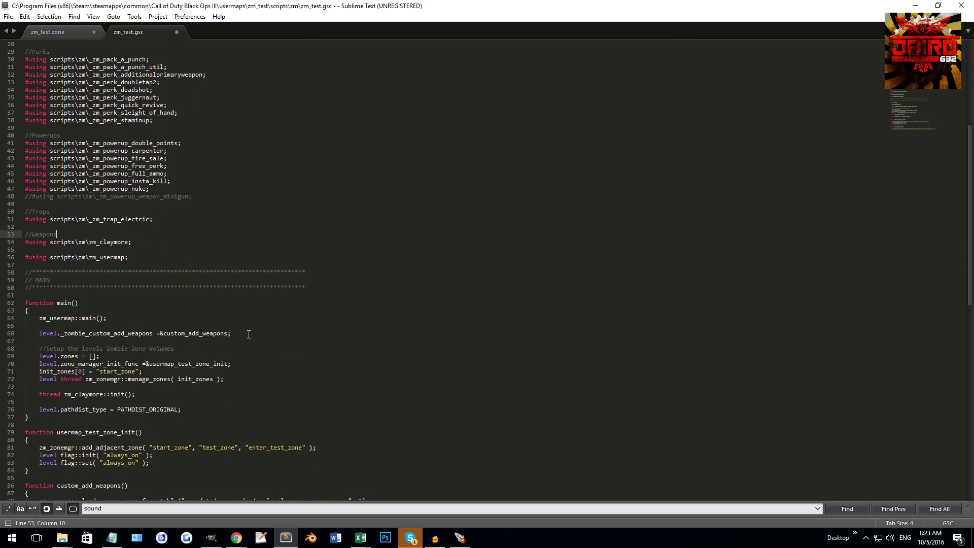
{"action": "left_click_drag", "start_coordinate": [148, 348], "coordinate": [261, 335]}
{"action": "key", "text": "ctrl+c"}
{"action": "key", "text": "BackSpace"}
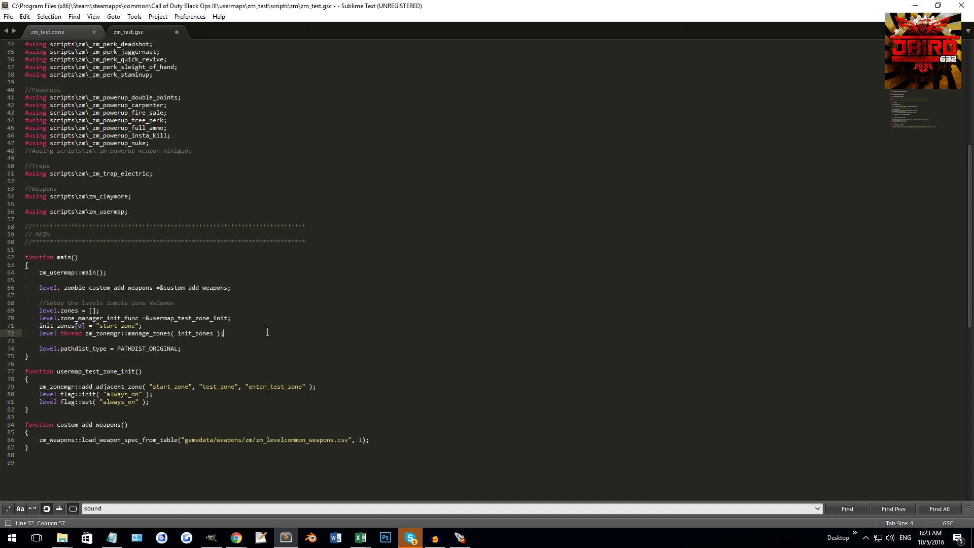
{"action": "key", "text": "Return"}
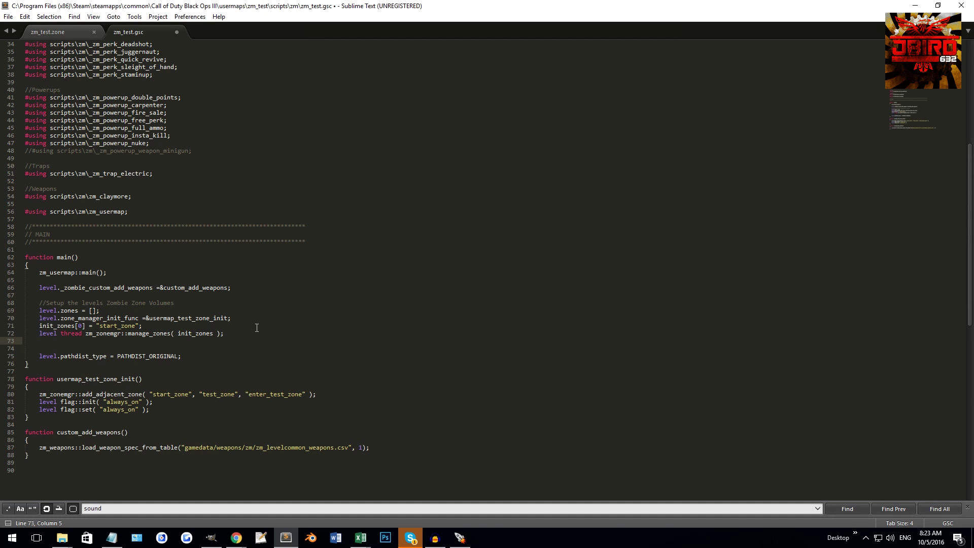
{"action": "key", "text": "Return"}
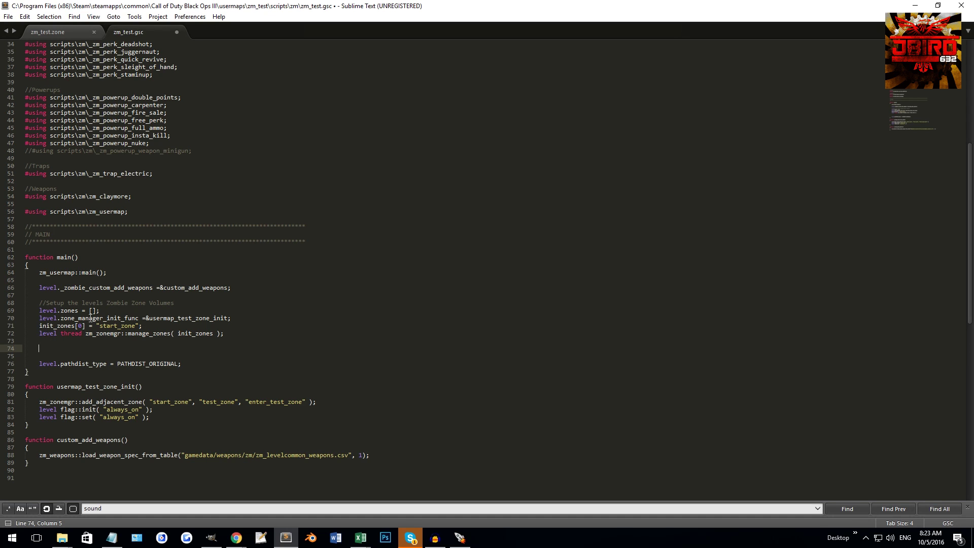
{"action": "left_click_drag", "start_coordinate": [40, 333], "coordinate": [232, 334]}
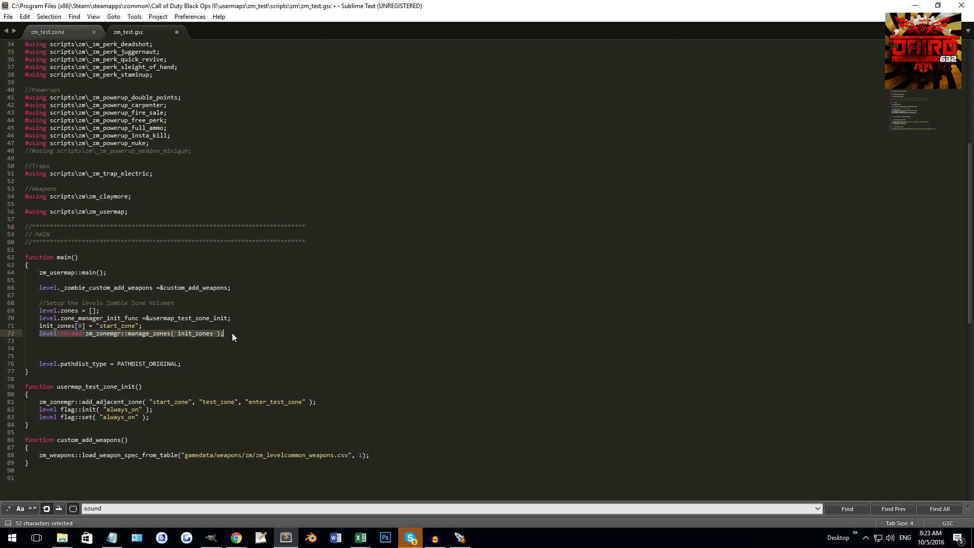
{"action": "left_click", "coordinate": [52, 349]}
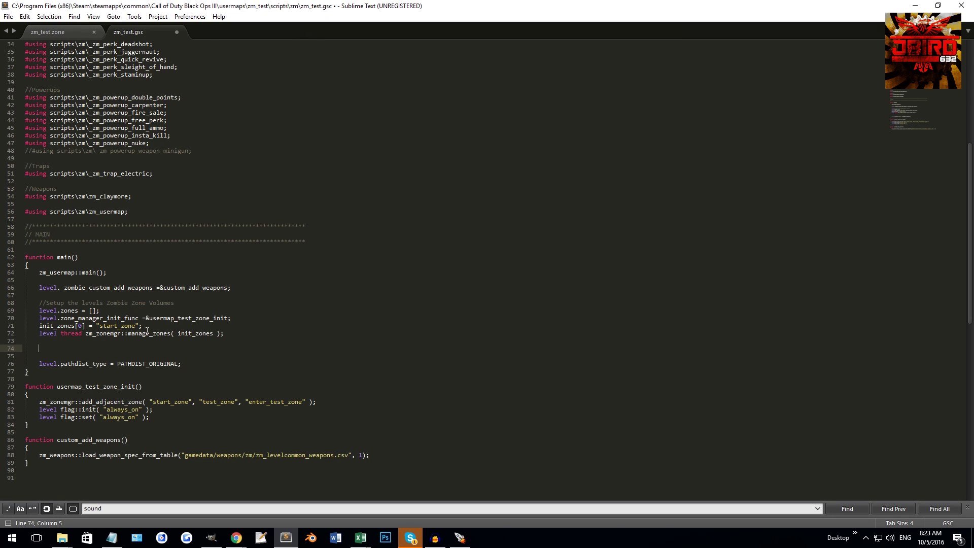
{"action": "type", "text": "thread "}
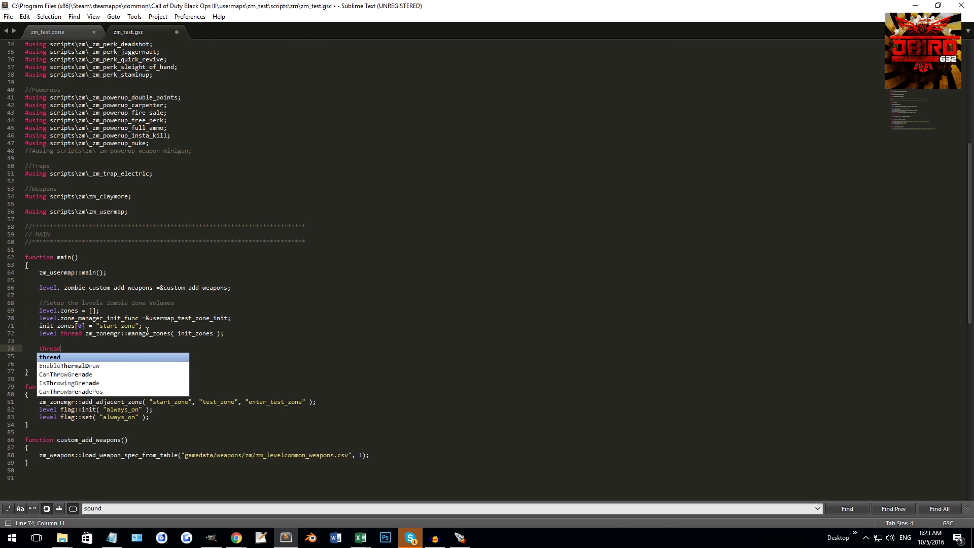
{"action": "type", "text": "zm_claymore"}
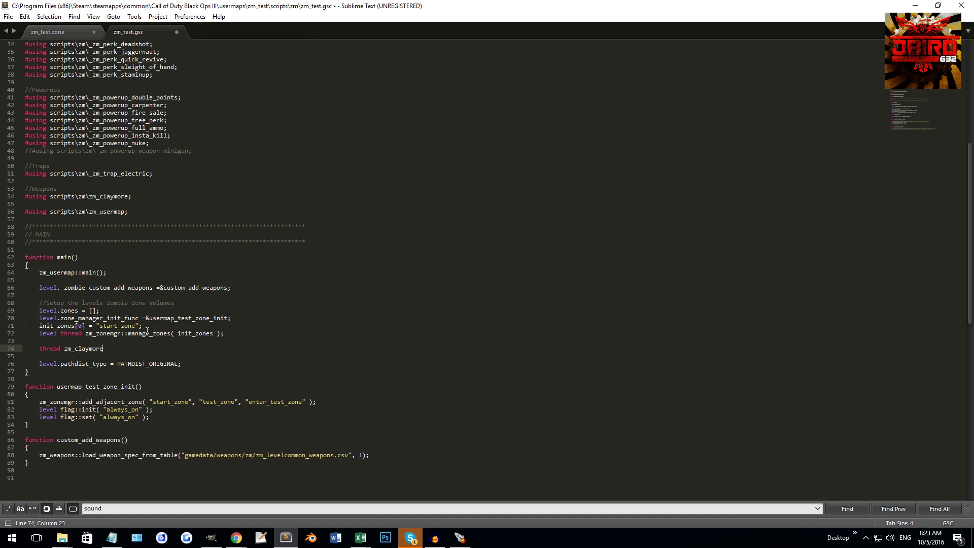
{"action": "type", "text": "::init"}
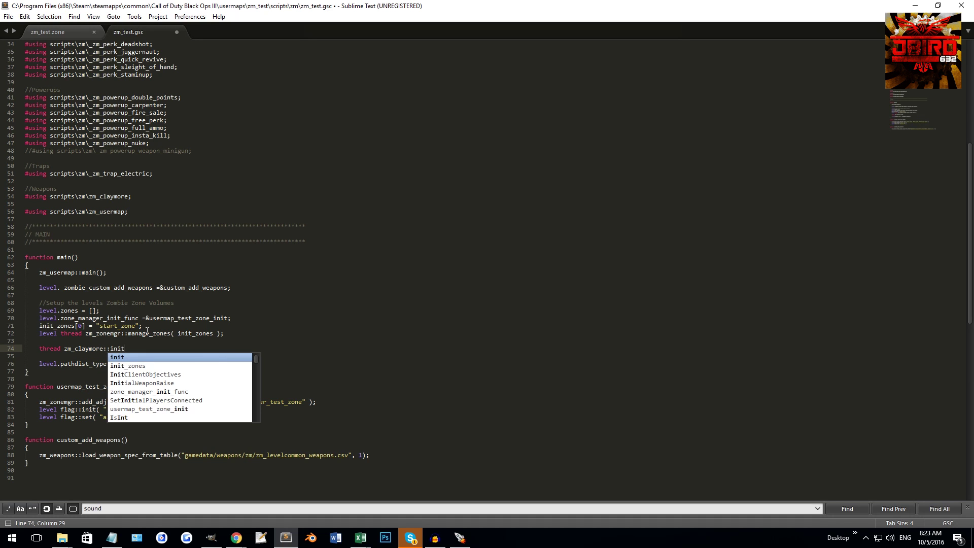
{"action": "type", "text": "()"}
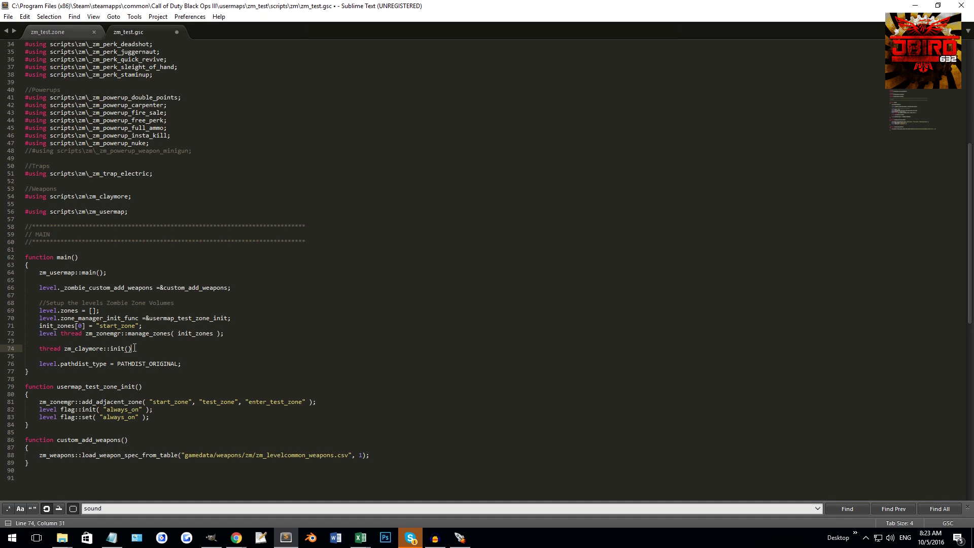
{"action": "type", "text": ";"}
- Delete the leftover duplicate init line and save zm_test.gsc
{"action": "key", "text": "alt+Tab"}
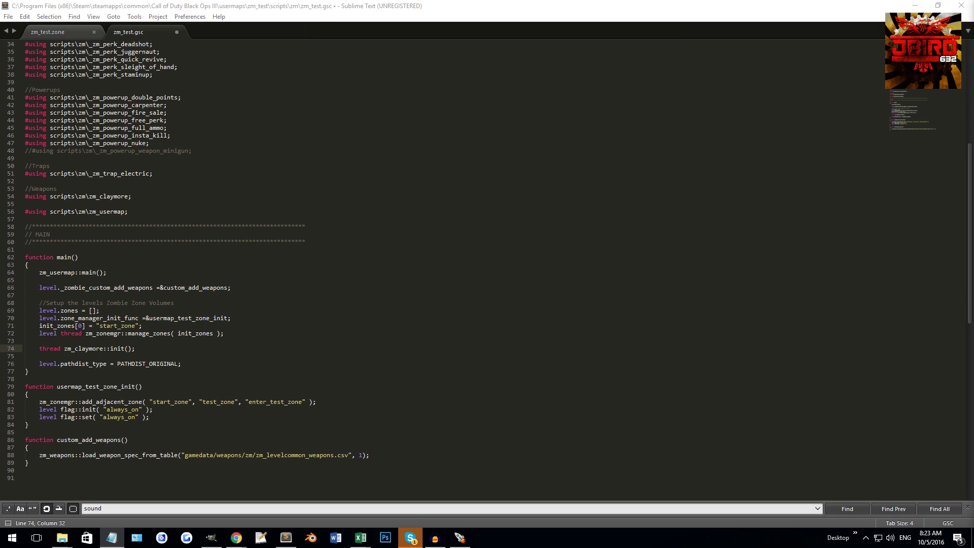
{"action": "left_click", "coordinate": [146, 350]}
{"action": "key", "text": "Return"}
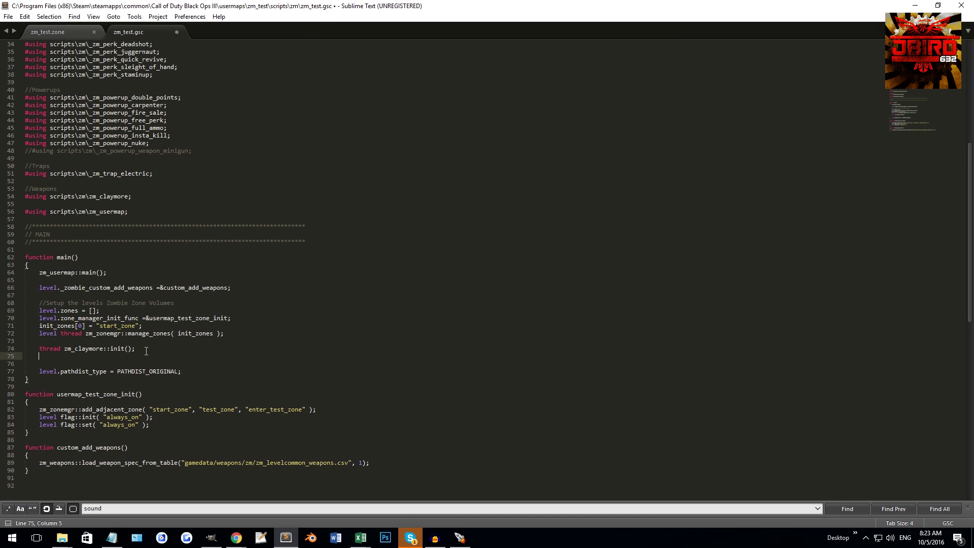
{"action": "key", "text": "ctrl+v"}
{"action": "left_click_drag", "start_coordinate": [147, 346], "coordinate": [152, 344]}
{"action": "key", "text": "BackSpace"}
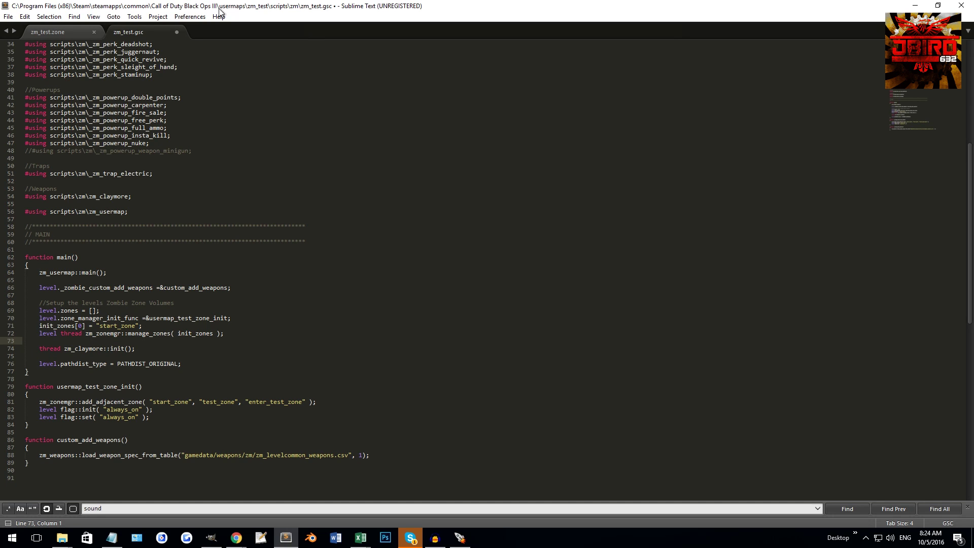
{"action": "key", "text": "ctrl+s"}
- Check the zm_claymore.gsc entry on line 18 of zm_test.zone, then return to zm_test.gsc
{"action": "left_click", "coordinate": [65, 31]}
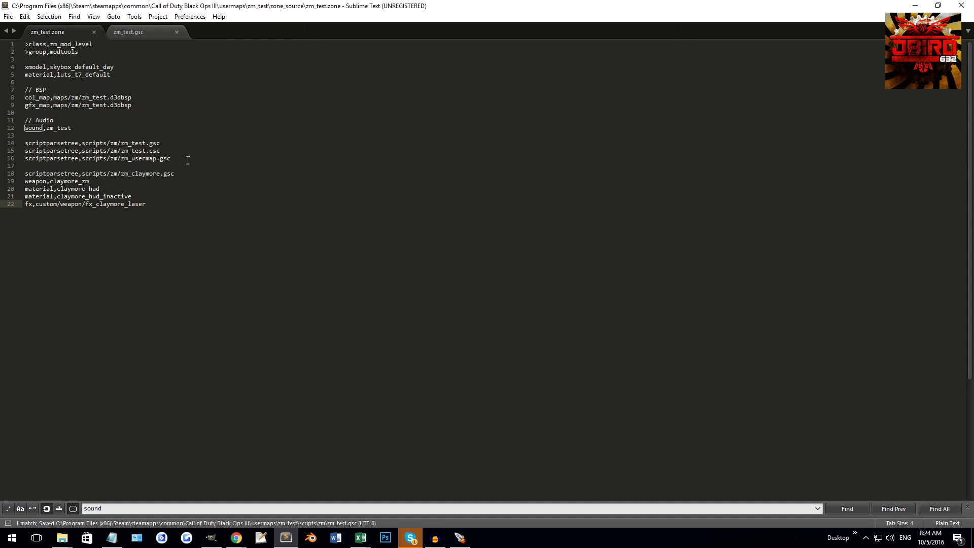
{"action": "left_click_drag", "start_coordinate": [204, 174], "coordinate": [17, 170]}
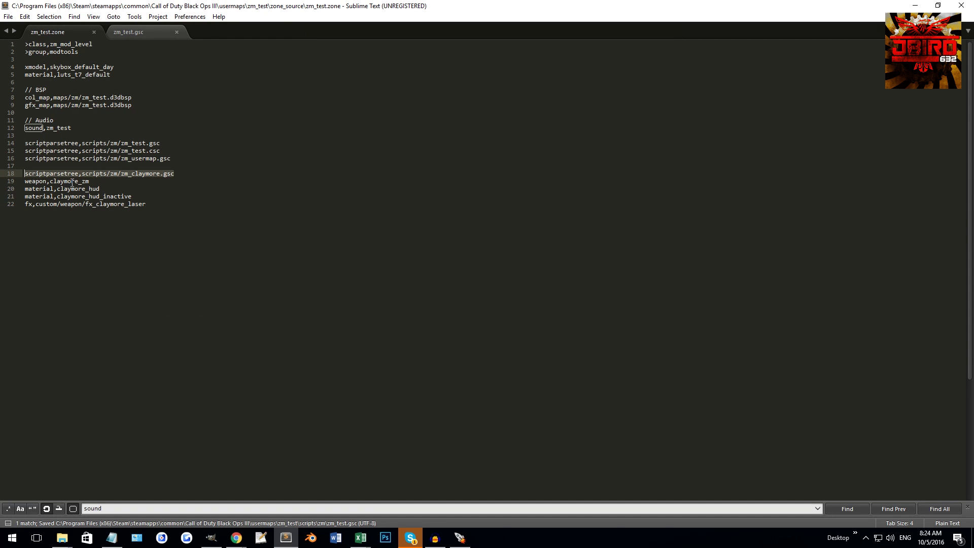
{"action": "left_click", "coordinate": [136, 34]}
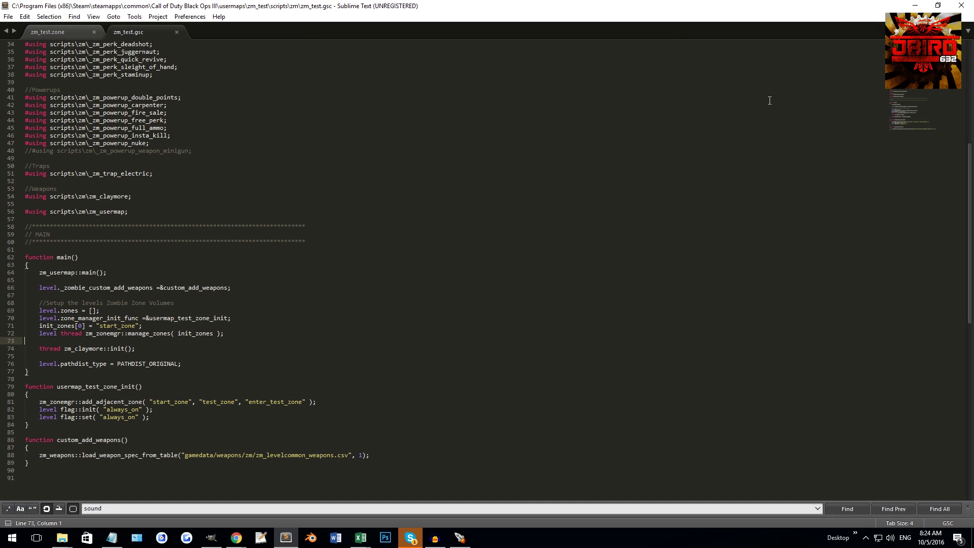
- Close Sublime Text and browse to zm_test's sound\zoneconfig folder
{"action": "left_click", "coordinate": [957, 7]}
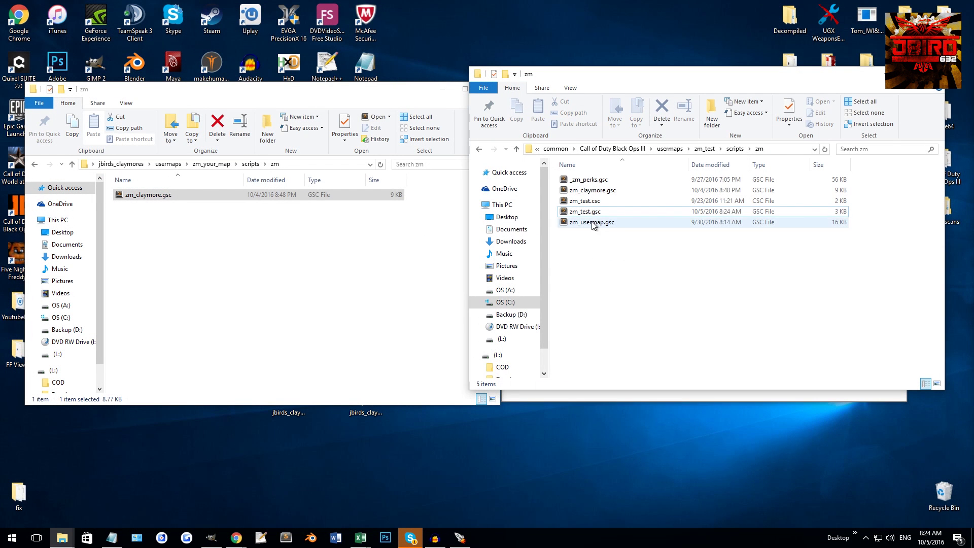
{"action": "left_click", "coordinate": [705, 149]}
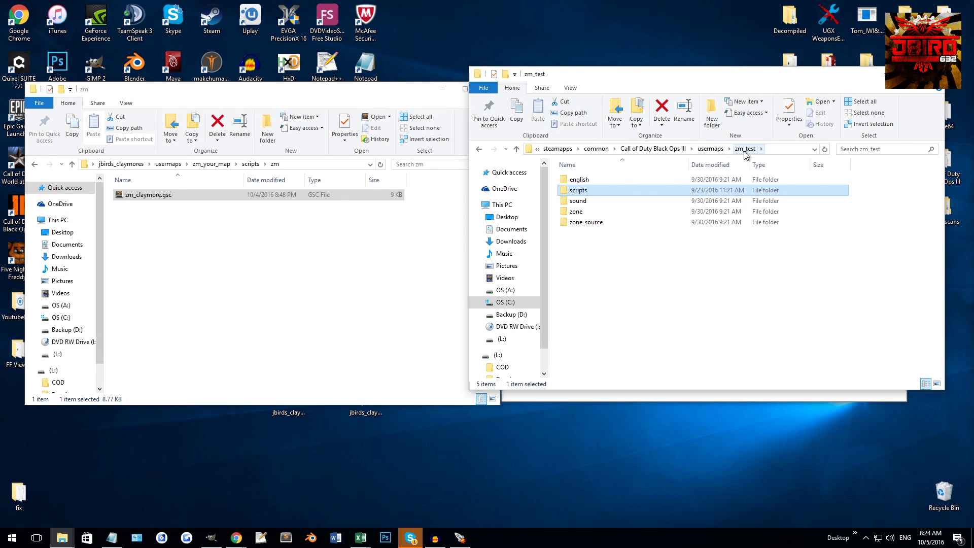
{"action": "double_click", "coordinate": [598, 200]}
{"action": "double_click", "coordinate": [581, 192]}
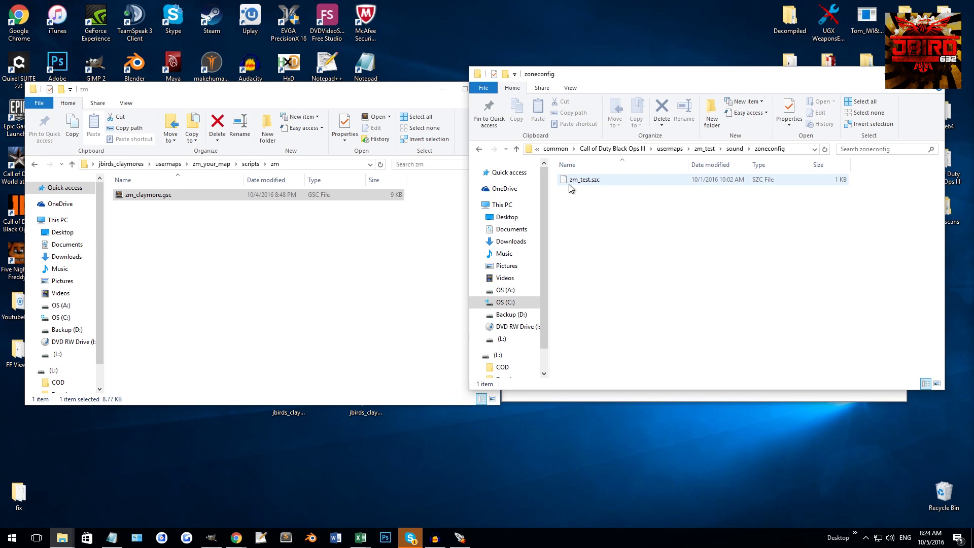
- Open the Properties of zm_test.szc
{"action": "left_click", "coordinate": [599, 180]}
{"action": "right_click", "coordinate": [601, 182]}
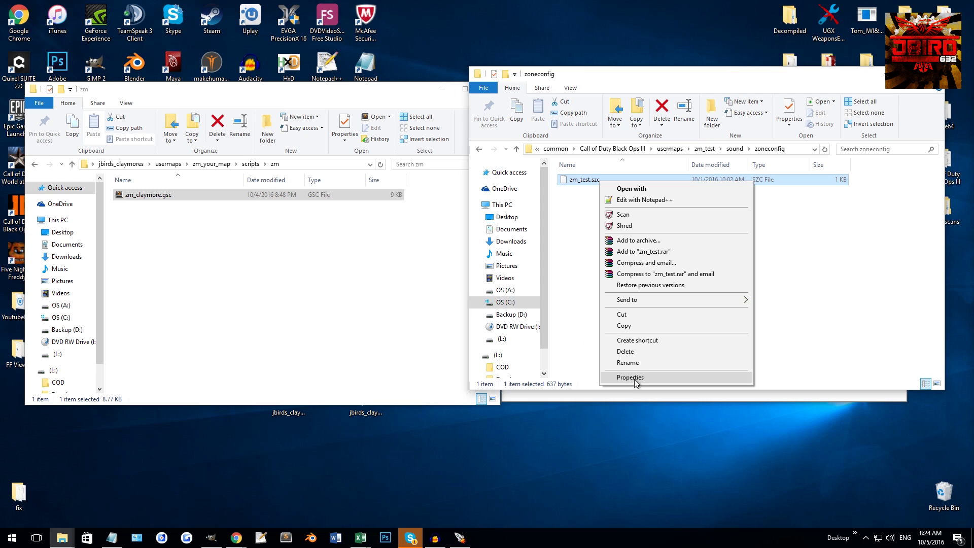
{"action": "left_click", "coordinate": [594, 182]}
{"action": "right_click", "coordinate": [594, 181]}
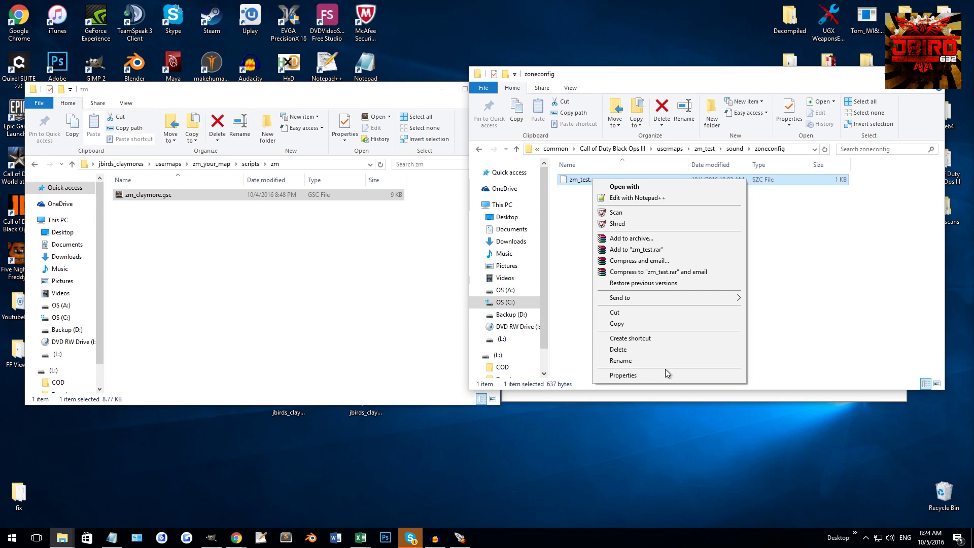
{"action": "left_click", "coordinate": [587, 219]}
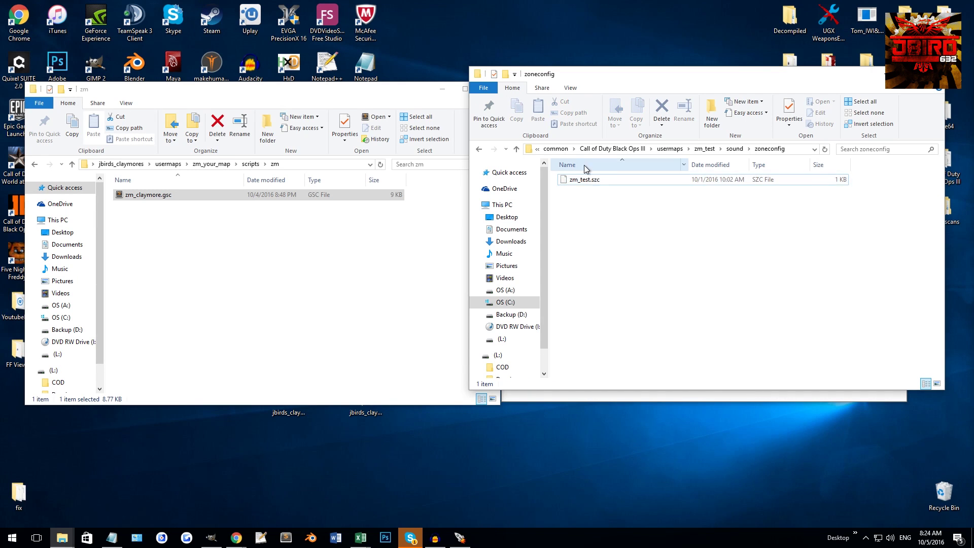
{"action": "right_click", "coordinate": [589, 183]}
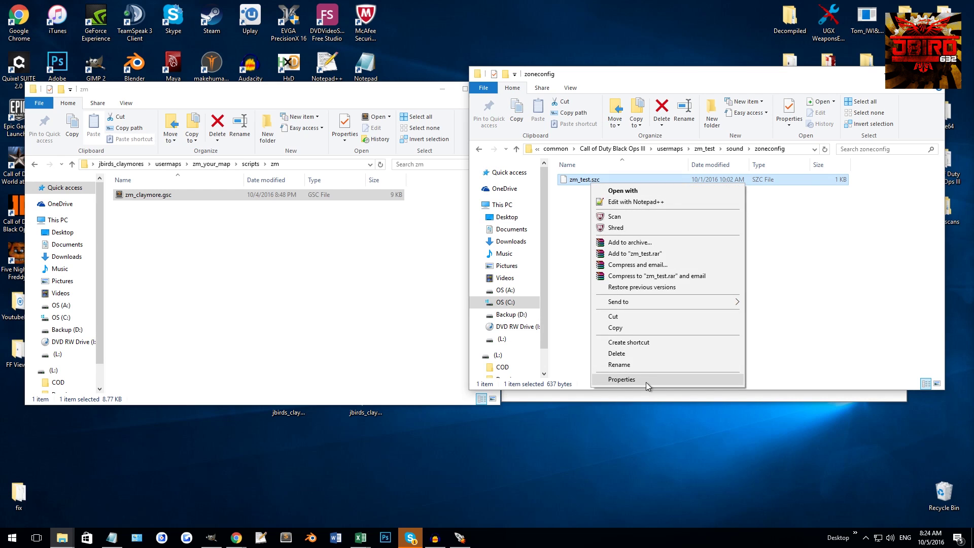
{"action": "left_click", "coordinate": [646, 383]}
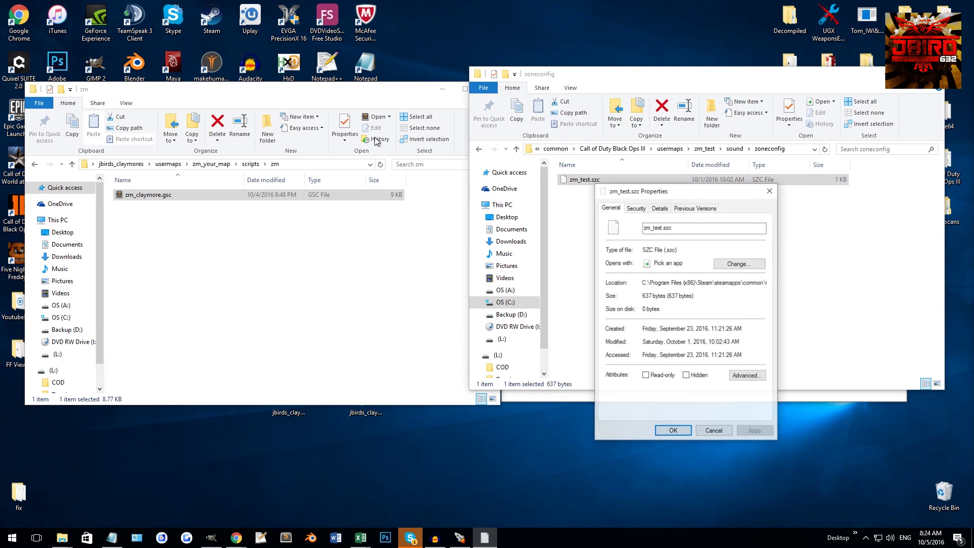
- Make Sublime Text the default app for .szc files and open zm_test.szc in it
{"action": "left_click", "coordinate": [744, 265]}
{"action": "left_click", "coordinate": [421, 219]}
{"action": "scroll", "coordinate": [447, 243], "scroll_direction": "down", "scroll_amount": 5}
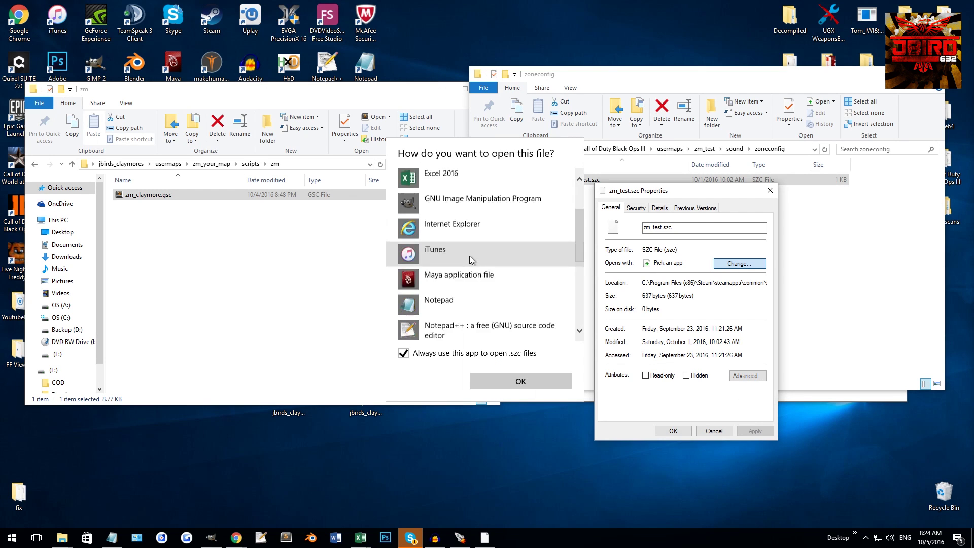
{"action": "scroll", "coordinate": [462, 269], "scroll_direction": "down", "scroll_amount": 2}
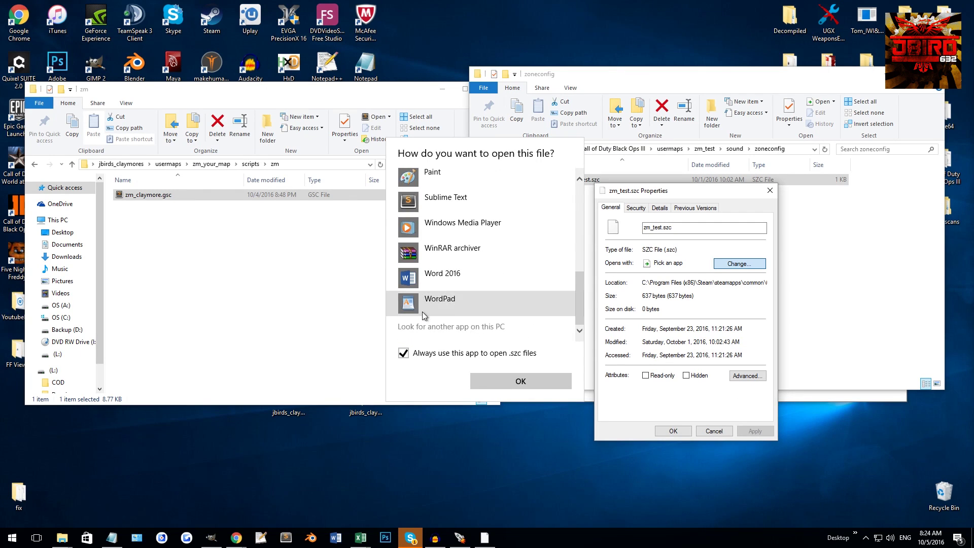
{"action": "scroll", "coordinate": [455, 282], "scroll_direction": "up", "scroll_amount": 2}
{"action": "left_click", "coordinate": [446, 251]}
{"action": "left_click", "coordinate": [522, 381]}
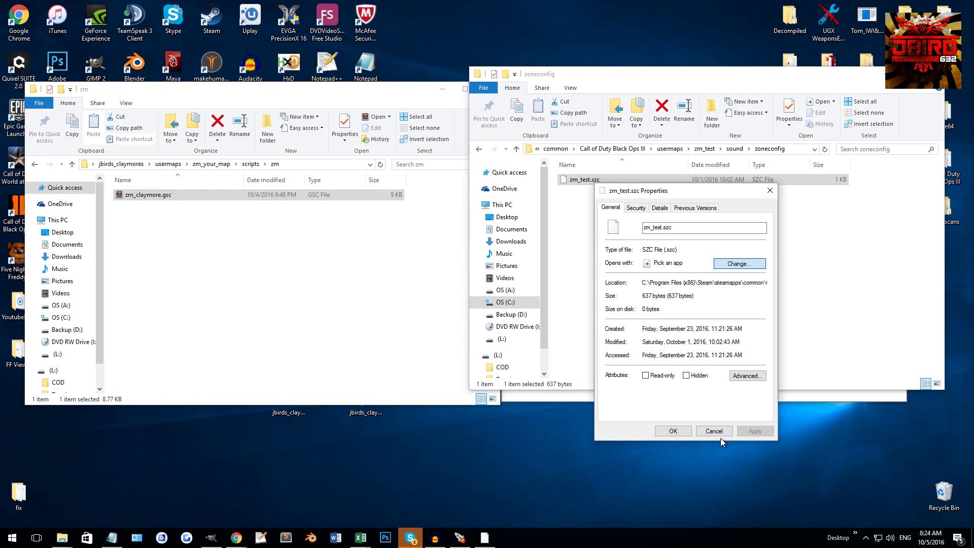
{"action": "left_click", "coordinate": [673, 431]}
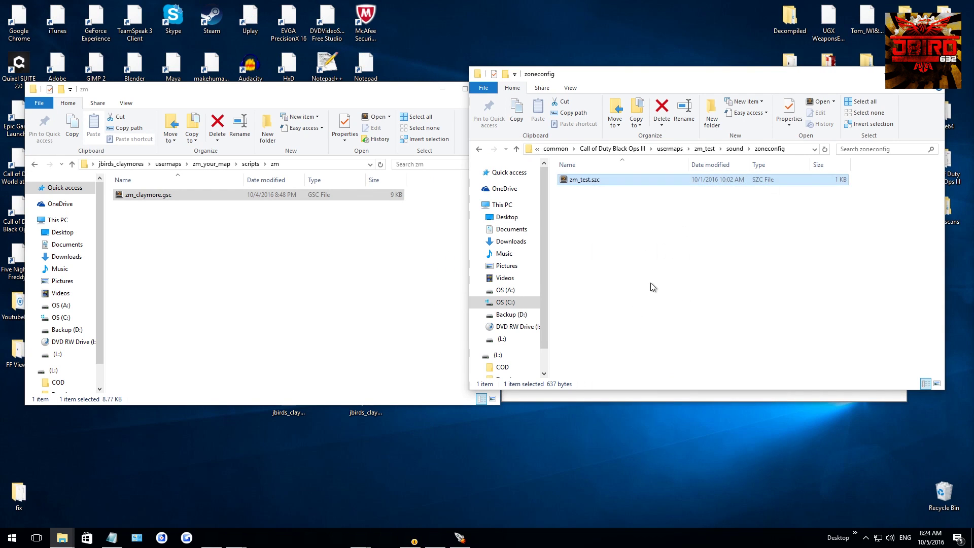
{"action": "left_click", "coordinate": [588, 180]}
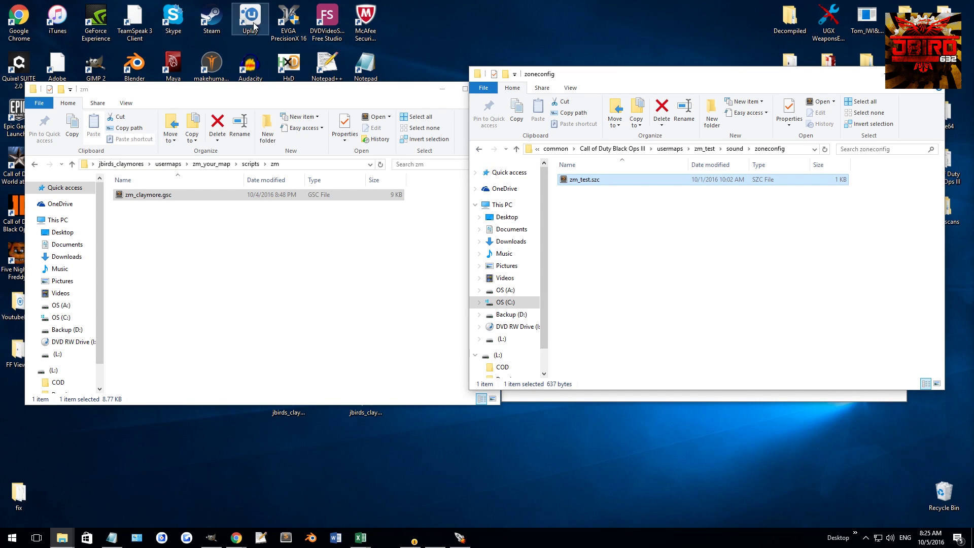
{"action": "key", "text": "Return"}
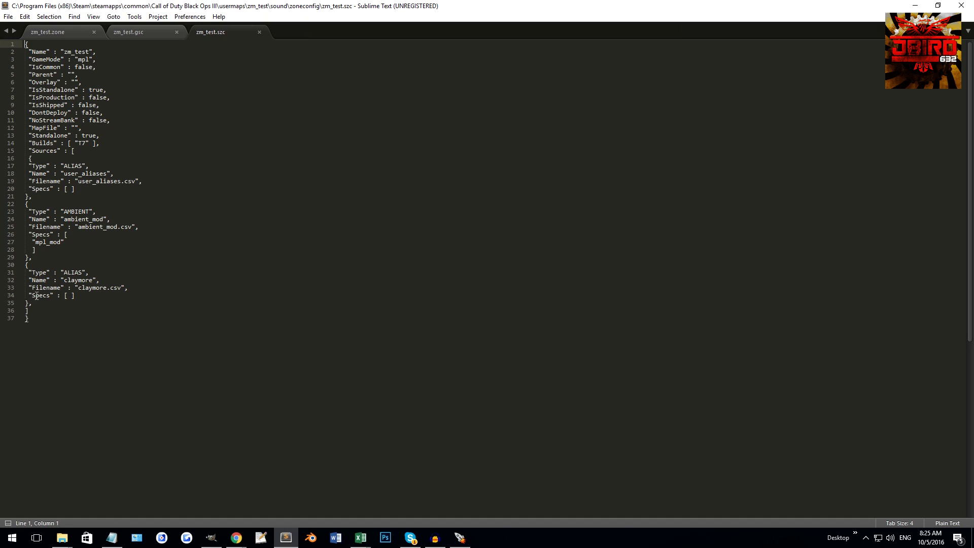
- Delete the claymore ALIAS block (lines 30–35) and add a blank line after ambient_mod
{"action": "left_click_drag", "start_coordinate": [38, 304], "coordinate": [25, 265]}
{"action": "key", "text": "BackSpace"}
{"action": "key", "text": "BackSpace"}
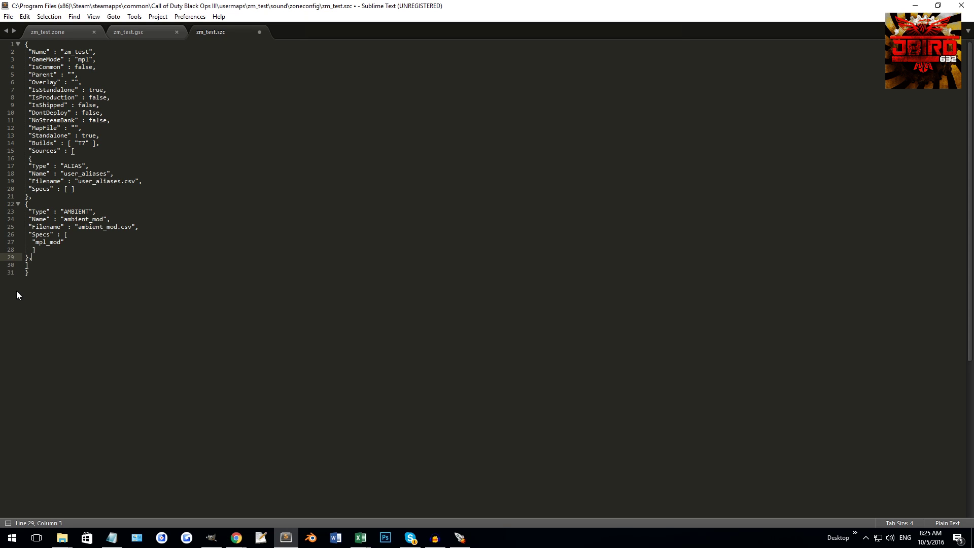
{"action": "left_click", "coordinate": [32, 272]}
{"action": "left_click", "coordinate": [35, 265]}
{"action": "left_click", "coordinate": [37, 257]}
{"action": "key", "text": "Return"}
- Switch between the Notepad readme and zm_test.szc to check the instructions
{"action": "key", "text": "alt+Tab"}
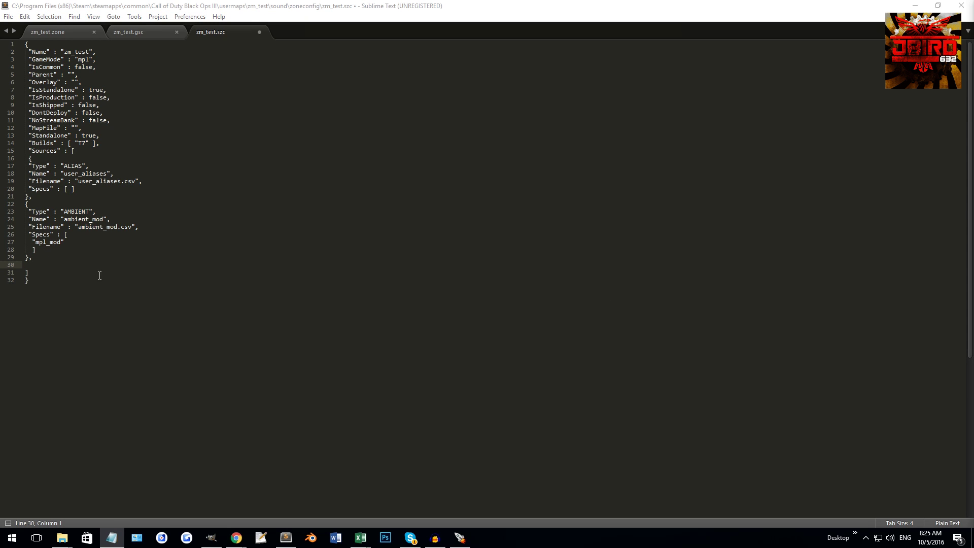
{"action": "left_click", "coordinate": [32, 265]}
{"action": "key", "text": "alt+Tab"}
- Copy the claymore ALIAS block from readme.txt and paste it at line 30 of zm_test.szc
{"action": "left_click_drag", "start_coordinate": [973, 76], "coordinate": [604, 33]}
{"action": "scroll", "coordinate": [592, 182], "scroll_direction": "down", "scroll_amount": 4}
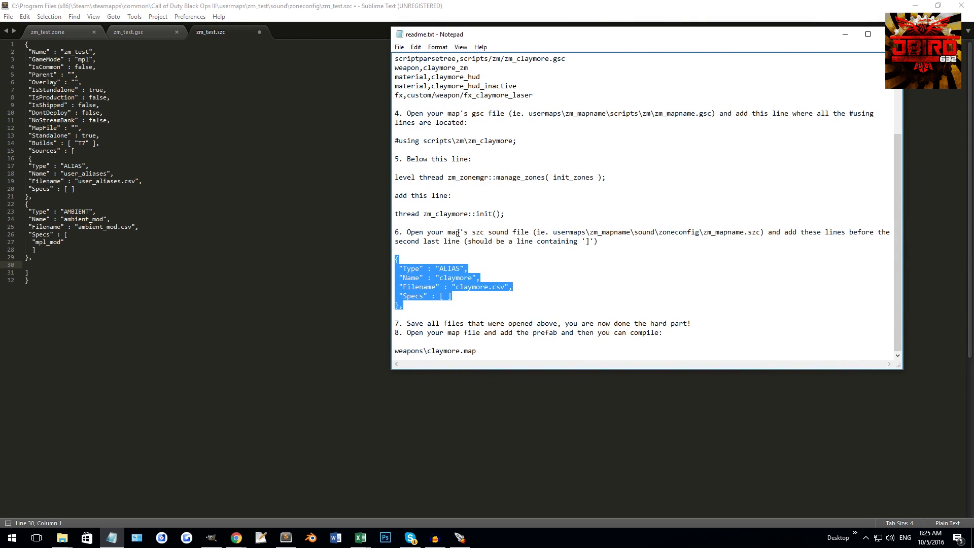
{"action": "left_click", "coordinate": [459, 242]}
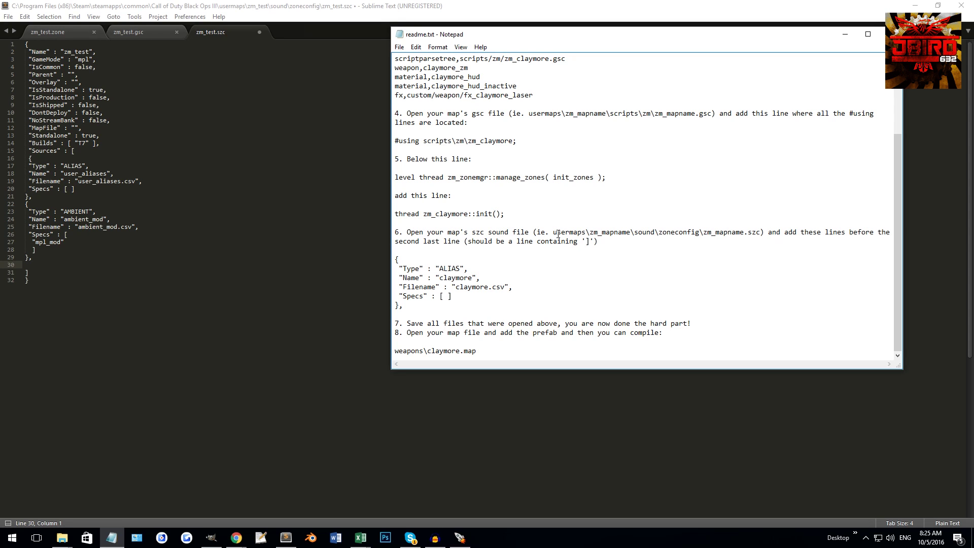
{"action": "left_click_drag", "start_coordinate": [394, 260], "coordinate": [406, 304]}
{"action": "key", "text": "ctrl+c"}
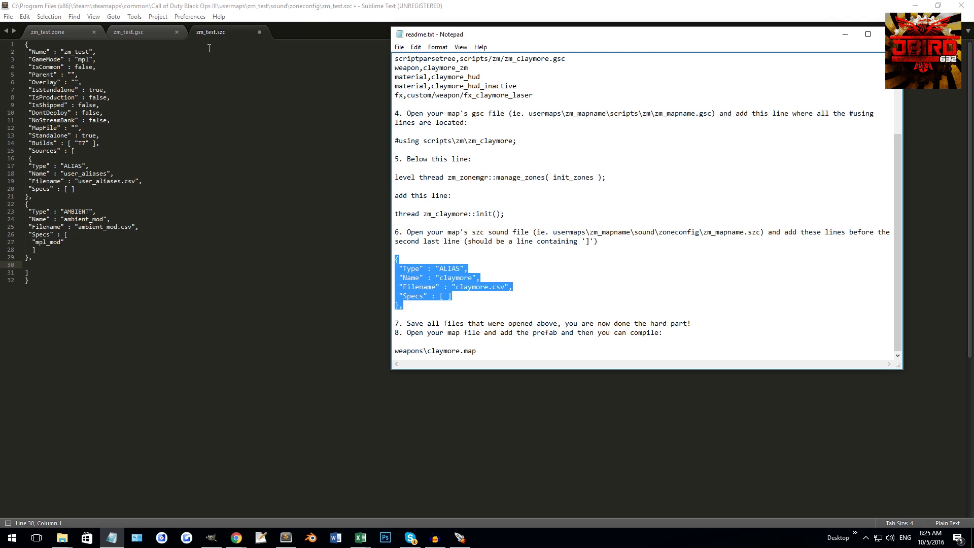
{"action": "left_click", "coordinate": [190, 16]}
{"action": "left_click", "coordinate": [186, 15]}
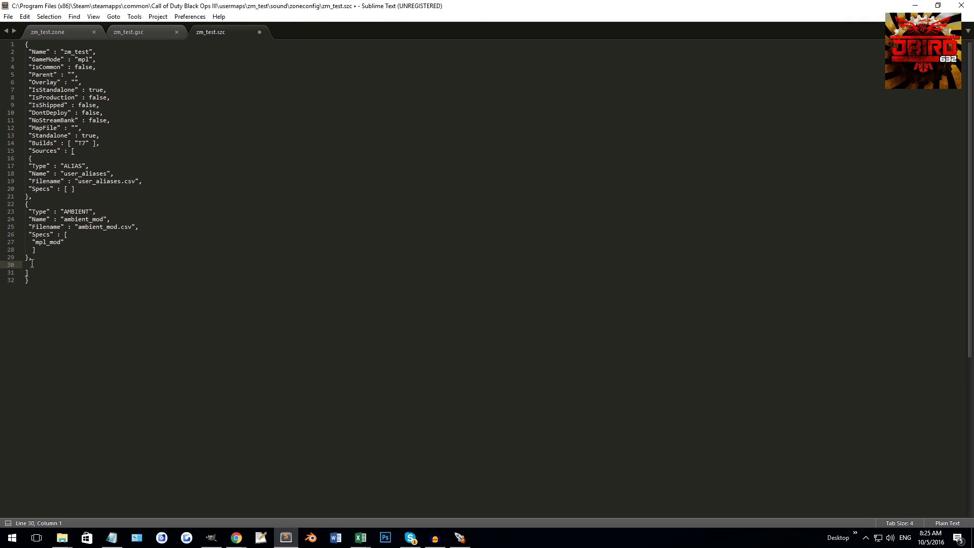
{"action": "key", "text": "ctrl+v"}
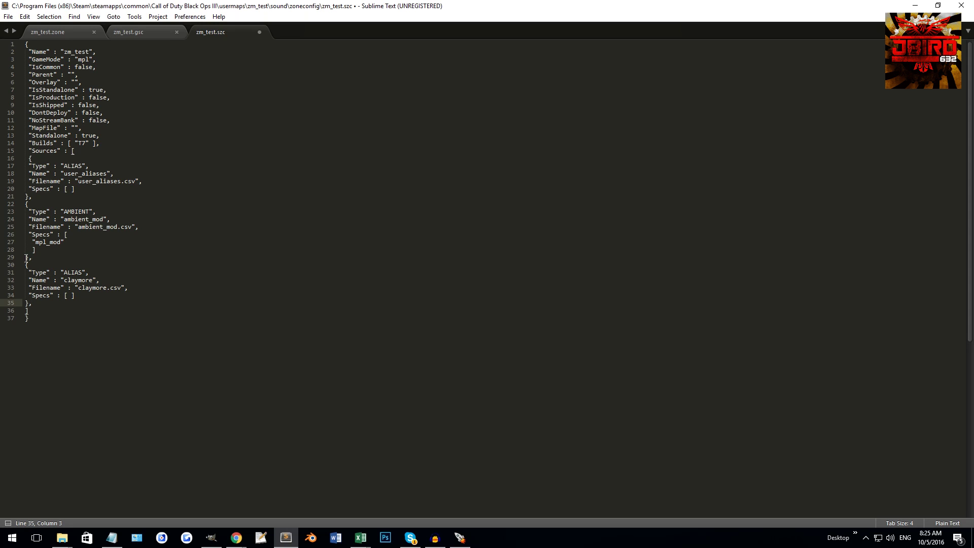
- Check that the pasted entry sits inside the Sources brackets, then save zm_test.szc
{"action": "left_click", "coordinate": [29, 265]}
{"action": "left_click_drag", "start_coordinate": [29, 273], "coordinate": [86, 298]}
{"action": "left_click", "coordinate": [33, 304]}
{"action": "left_click", "coordinate": [32, 312]}
{"action": "left_click", "coordinate": [70, 151]}
{"action": "left_click", "coordinate": [33, 313]}
{"action": "left_click_drag", "start_coordinate": [35, 303], "coordinate": [24, 158]}
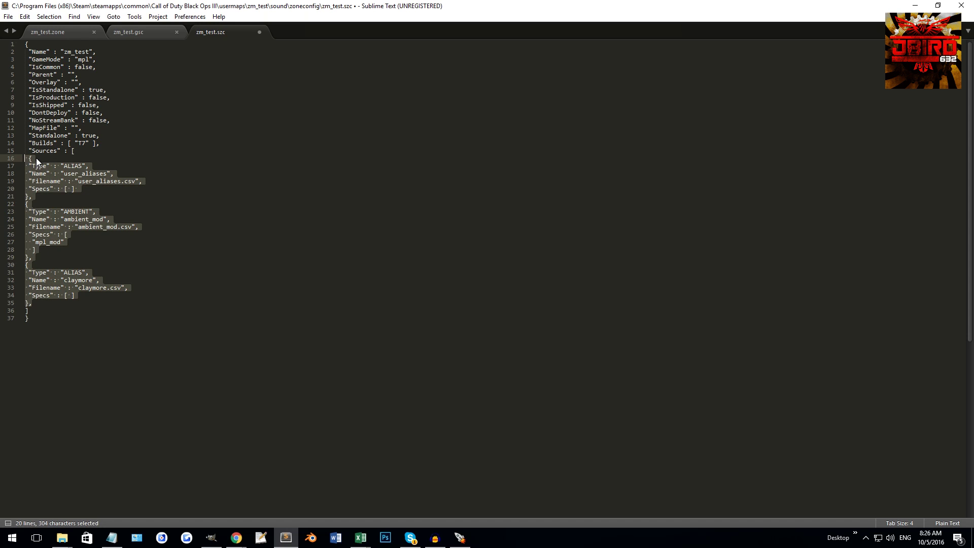
{"action": "left_click", "coordinate": [37, 160]}
{"action": "left_click", "coordinate": [36, 196]}
{"action": "left_click", "coordinate": [36, 204]}
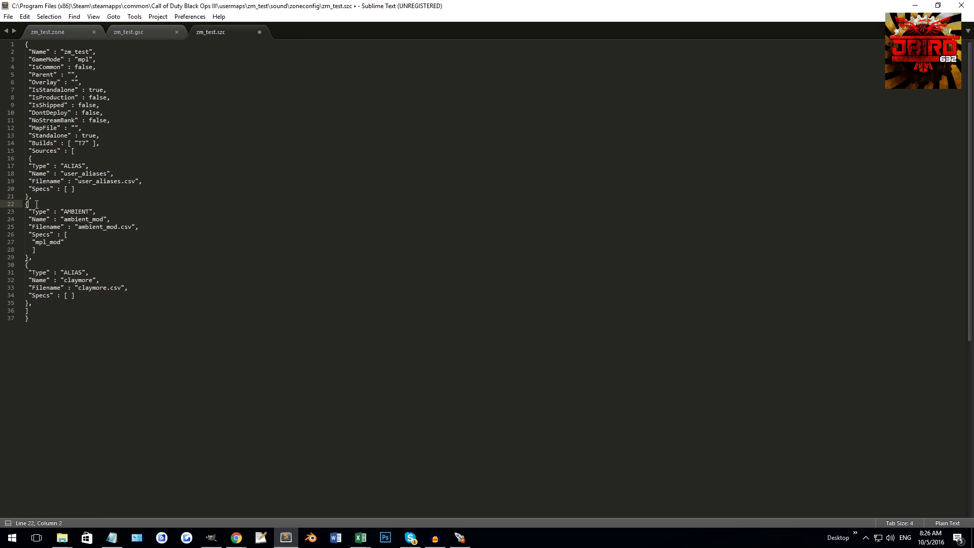
{"action": "left_click", "coordinate": [41, 261]}
{"action": "key", "text": "ctrl+s"}
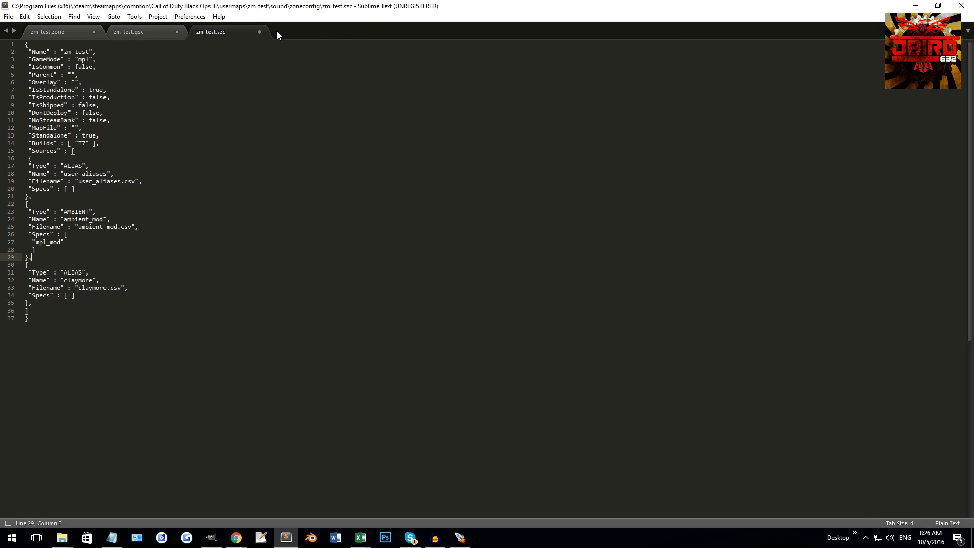
- Save zm_test.zone, then save zm_test.szc again and put the editor away
{"action": "left_click", "coordinate": [169, 33]}
{"action": "left_click", "coordinate": [71, 31]}
{"action": "left_click", "coordinate": [142, 32]}
{"action": "left_click", "coordinate": [79, 32]}
{"action": "key", "text": "ctrl+s"}
{"action": "left_click", "coordinate": [133, 32]}
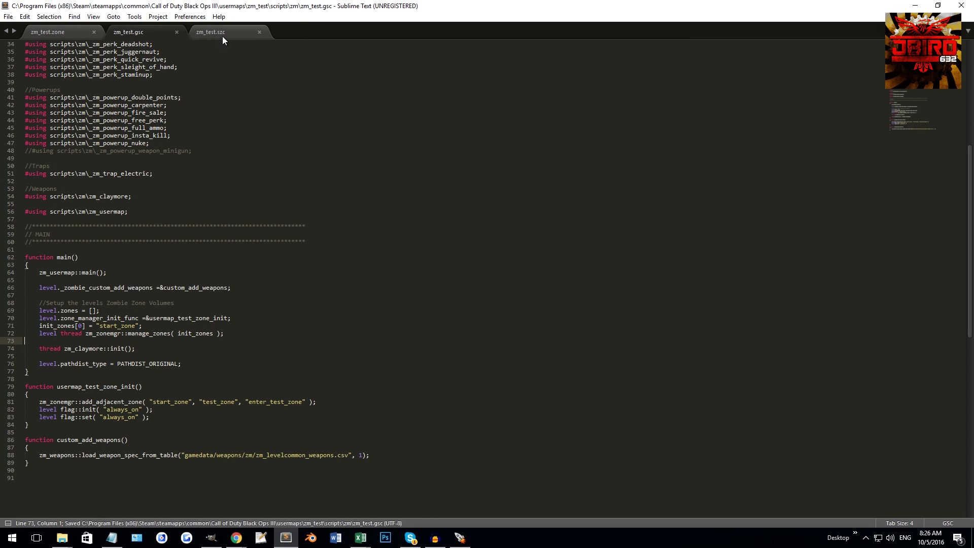
{"action": "left_click", "coordinate": [239, 33]}
{"action": "key", "text": "ctrl+s"}
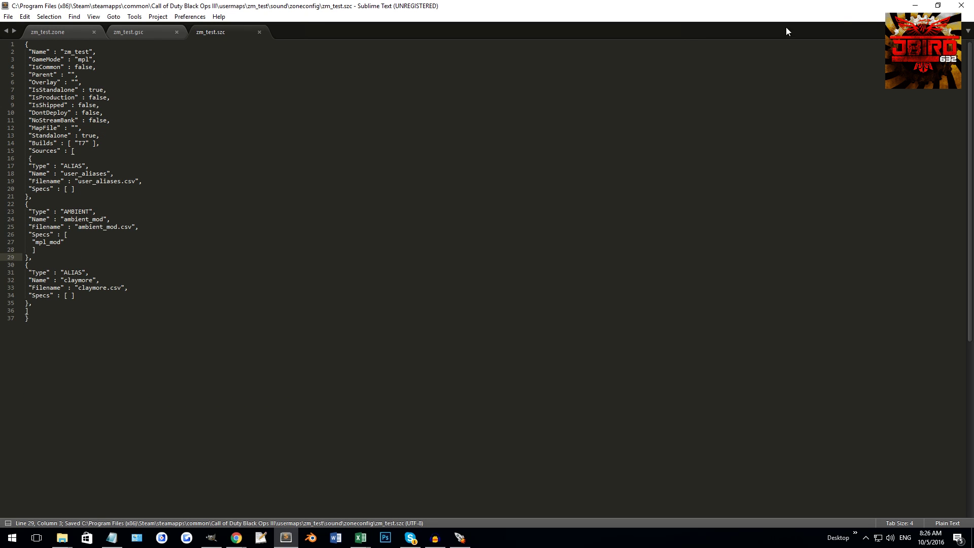
{"action": "left_click", "coordinate": [915, 5]}
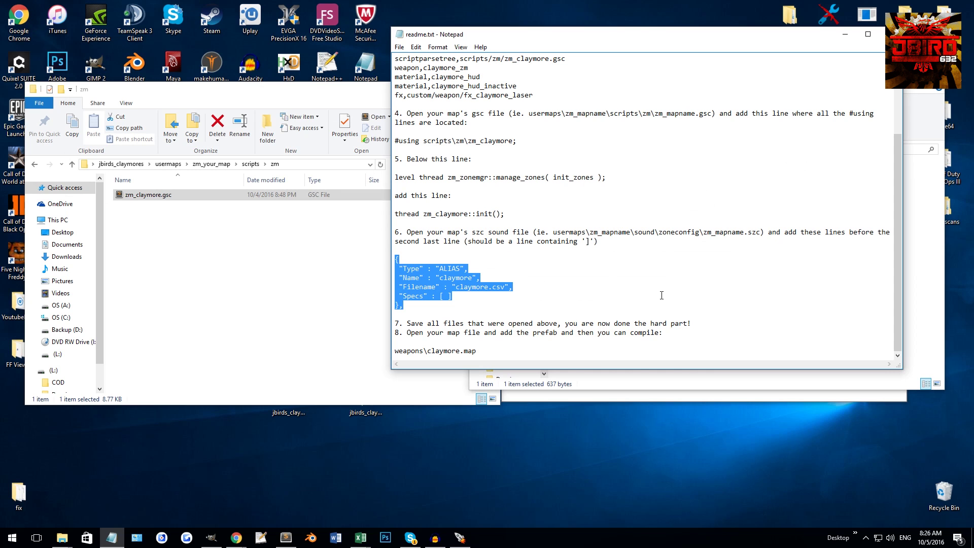
- Close the readme and open zm_test in Radiant via the Mod Tools Launcher's Open Map action
{"action": "left_click", "coordinate": [891, 34]}
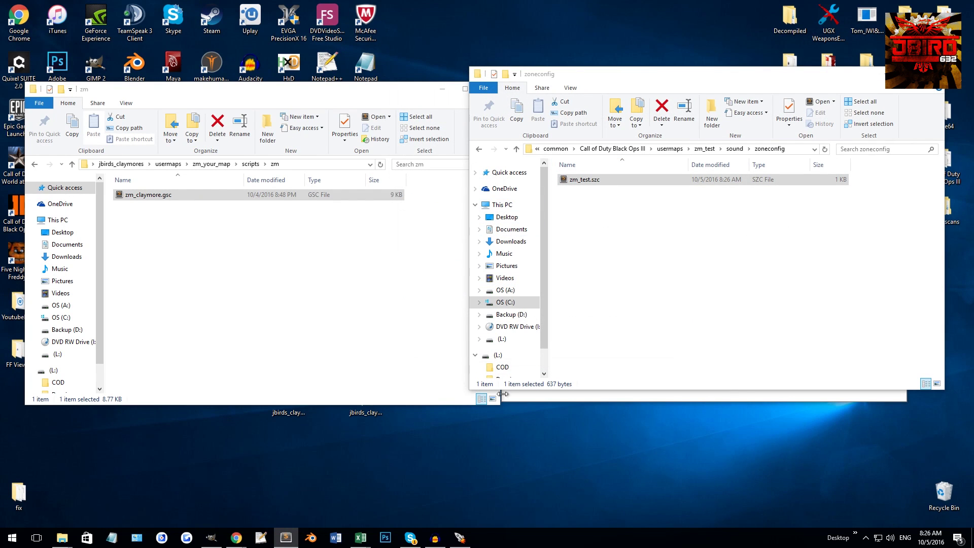
{"action": "left_click", "coordinate": [459, 537]}
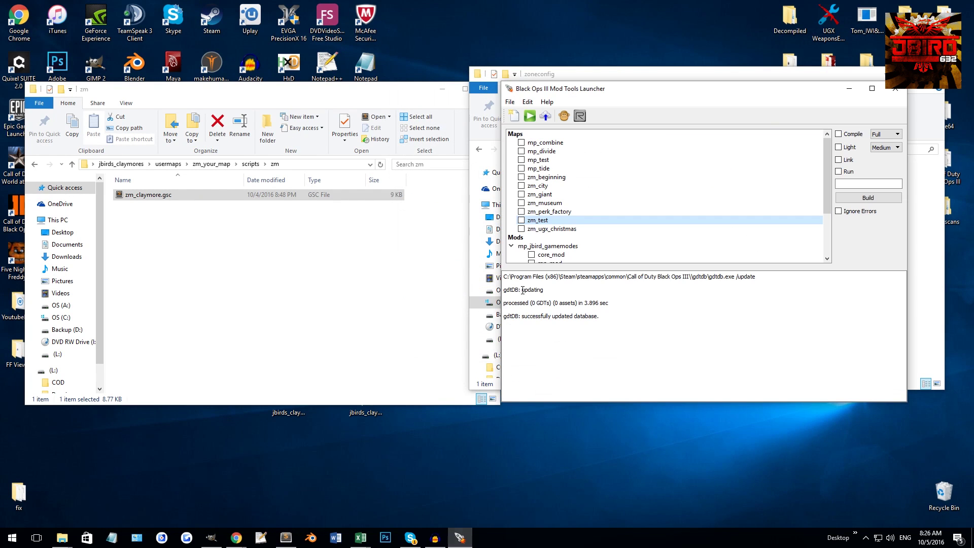
{"action": "right_click", "coordinate": [533, 222]}
{"action": "left_click", "coordinate": [577, 250]}
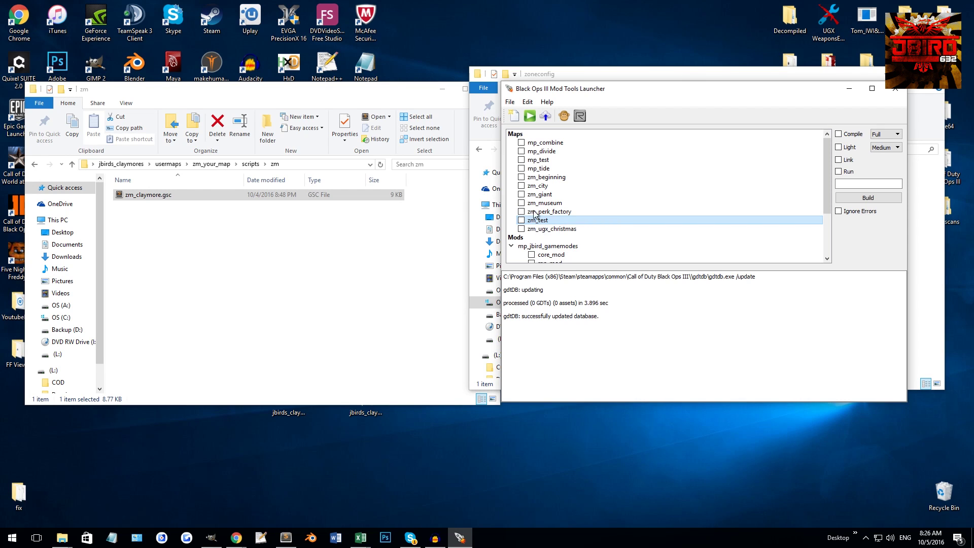
{"action": "left_click", "coordinate": [374, 94]}
{"action": "left_click_drag", "start_coordinate": [382, 94], "coordinate": [382, 88]}
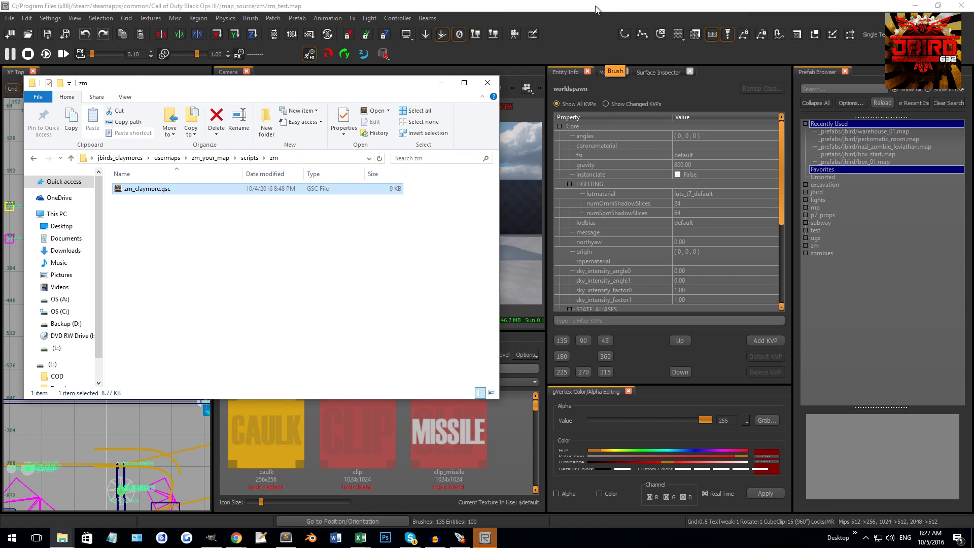
- Select the claymore prefab on the wall and delete it
{"action": "right_click_drag", "start_coordinate": [445, 224], "coordinate": [466, 199]}
{"action": "left_click", "coordinate": [456, 235], "text": "shift"}
{"action": "key", "text": "BackSpace"}
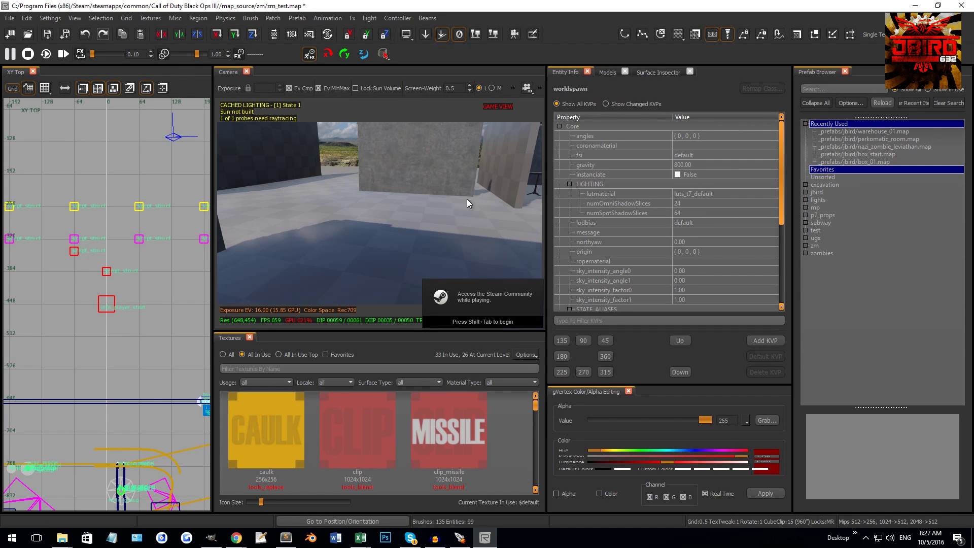
- Reopen the Prefab Browser panel from the toolbar panel list, then minimize Radiant
{"action": "left_click", "coordinate": [845, 71]}
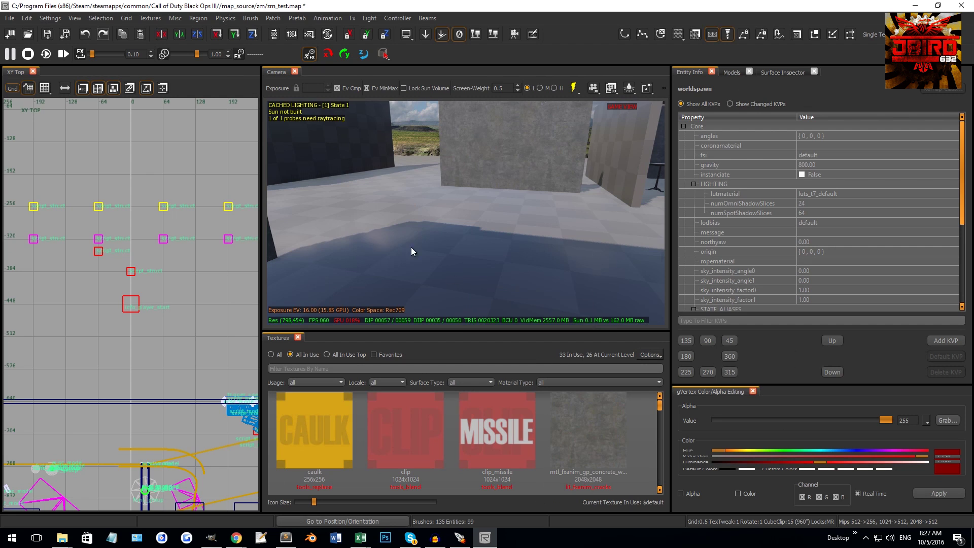
{"action": "right_click_drag", "start_coordinate": [411, 247], "coordinate": [497, 126]}
{"action": "right_click", "coordinate": [588, 30]}
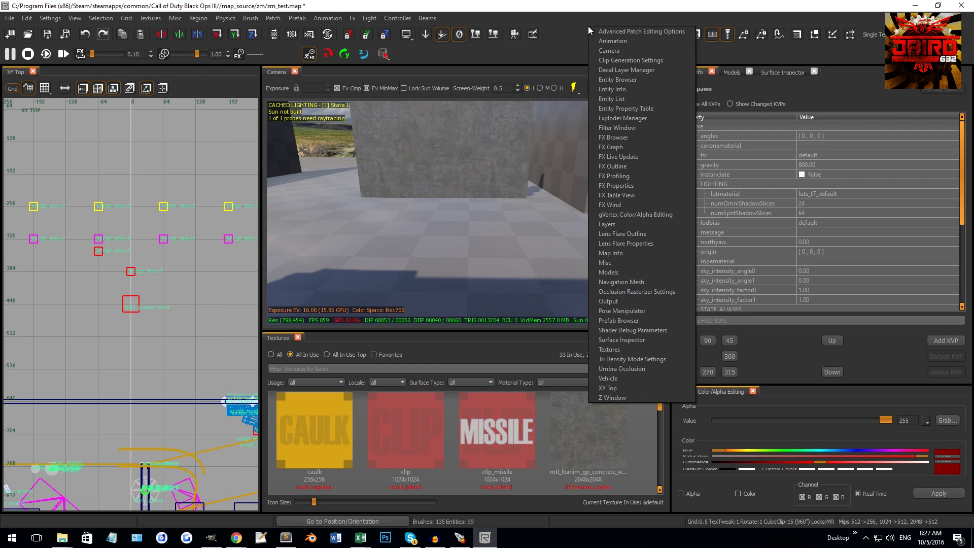
{"action": "left_click", "coordinate": [628, 318]}
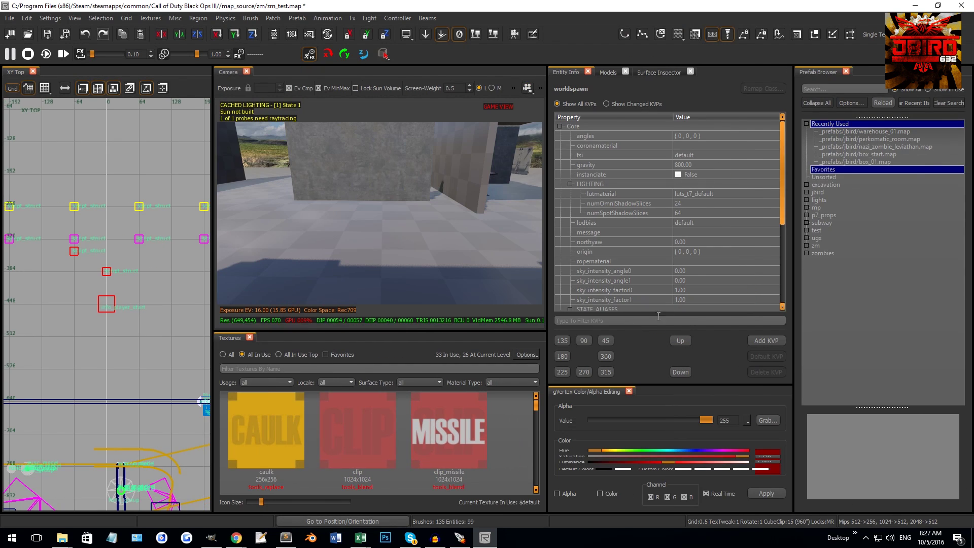
{"action": "left_click", "coordinate": [851, 278]}
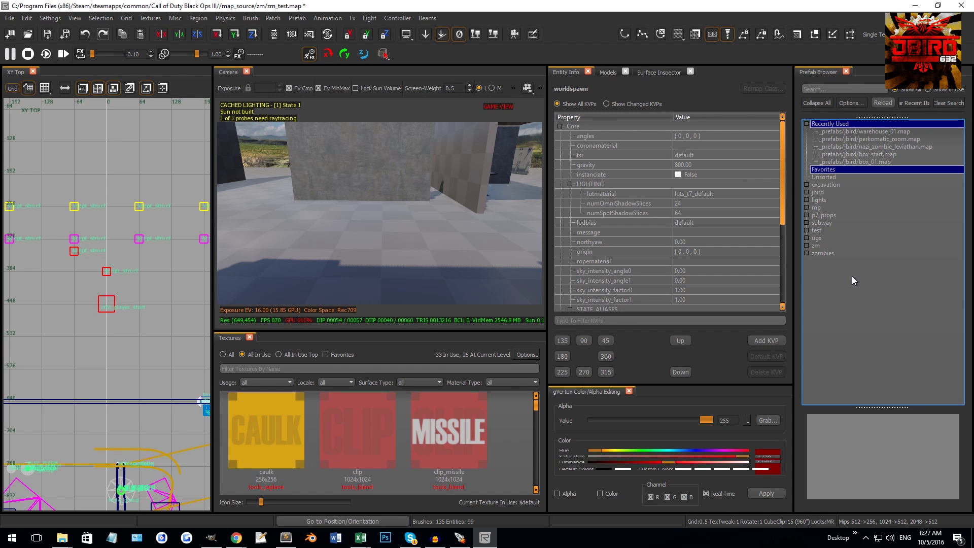
{"action": "left_click", "coordinate": [916, 5]}
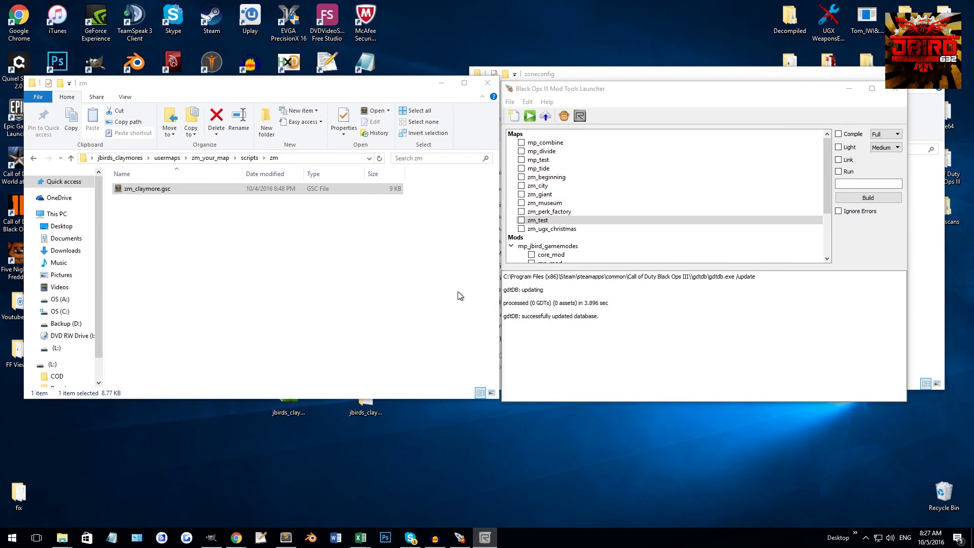
- In Explorer, find and select the map_source folder in the Black Ops III directory
{"action": "key", "text": "BackSpace"}
{"action": "key", "text": "BackSpace"}
{"action": "key", "text": "BackSpace"}
{"action": "key", "text": "BackSpace"}
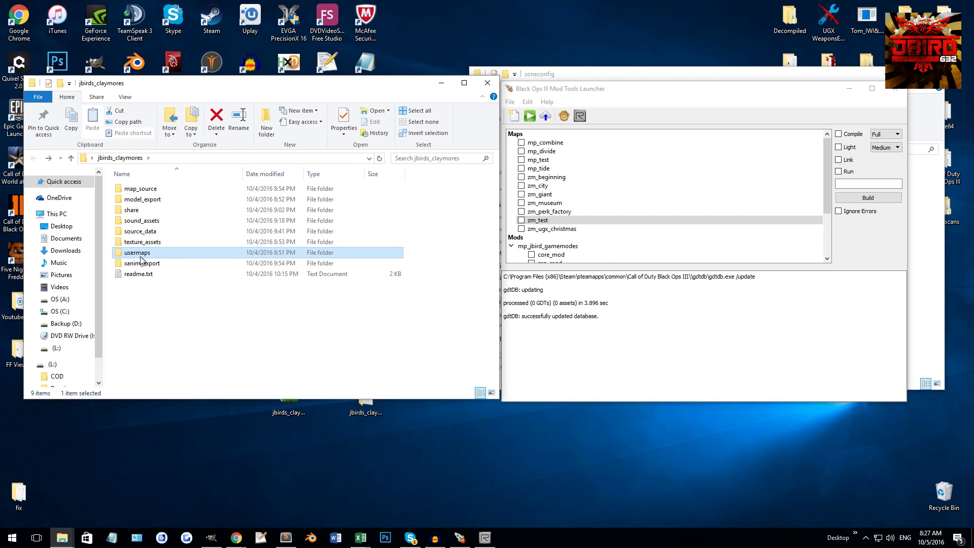
{"action": "left_click", "coordinate": [163, 189]}
{"action": "double_click", "coordinate": [953, 172]}
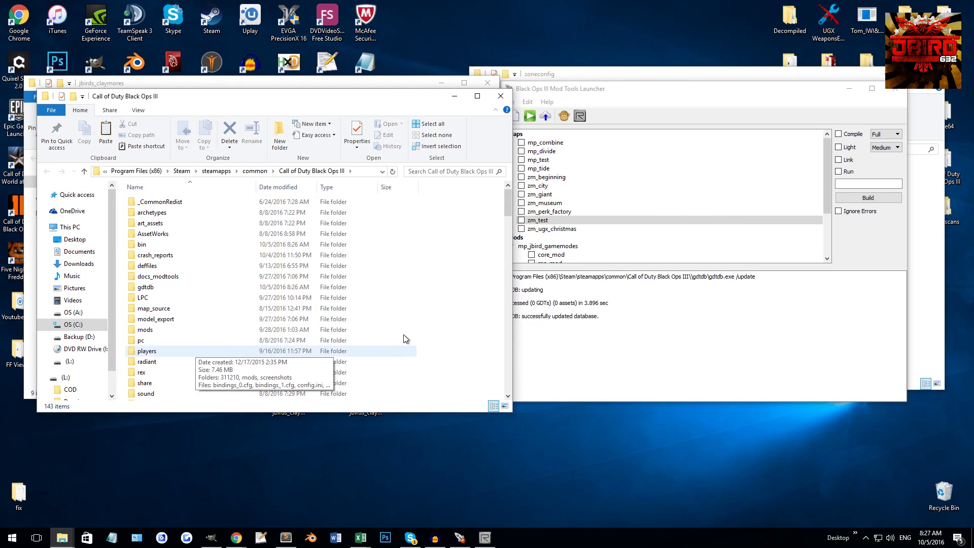
{"action": "scroll", "coordinate": [211, 343], "scroll_direction": "down", "scroll_amount": 2}
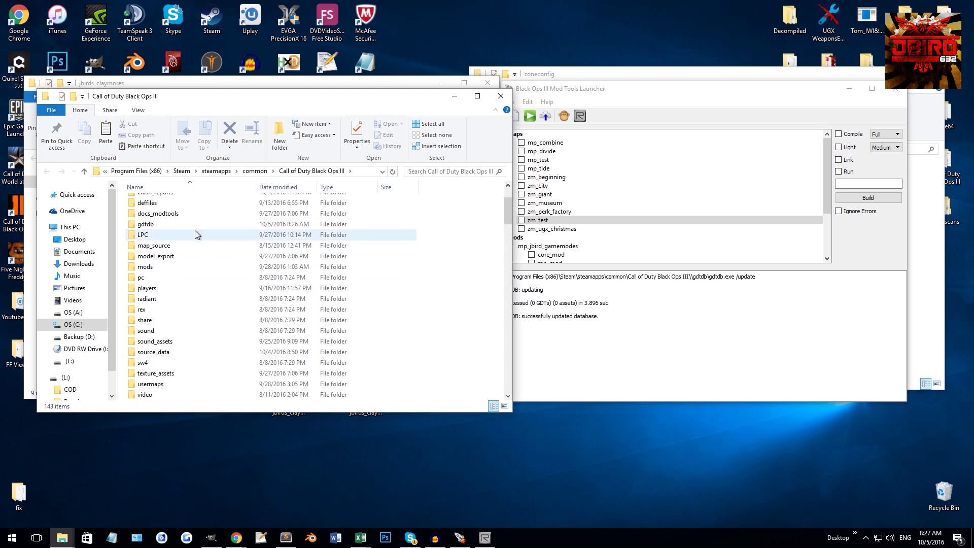
{"action": "key", "text": "m"}
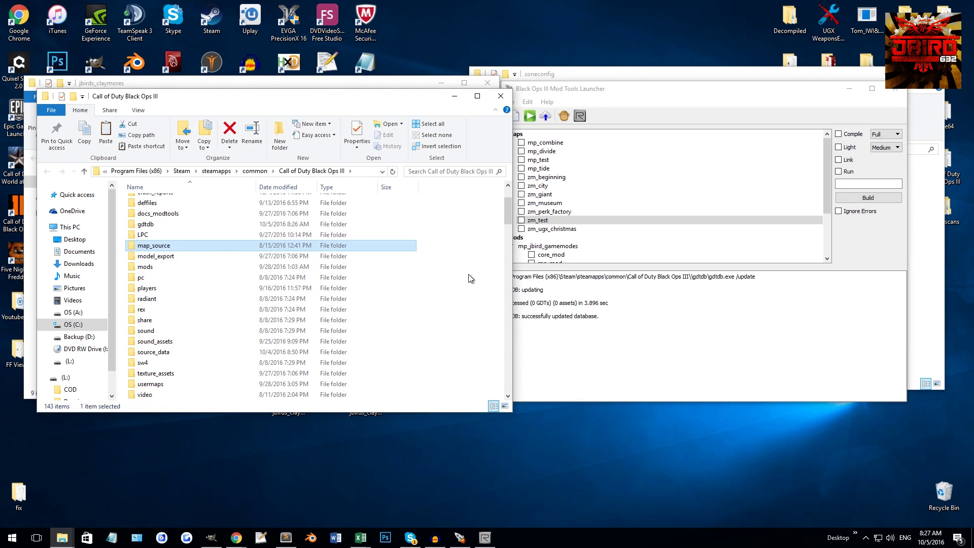
- Return to Radiant and reload the Prefab Browser list
{"action": "left_click", "coordinate": [626, 99]}
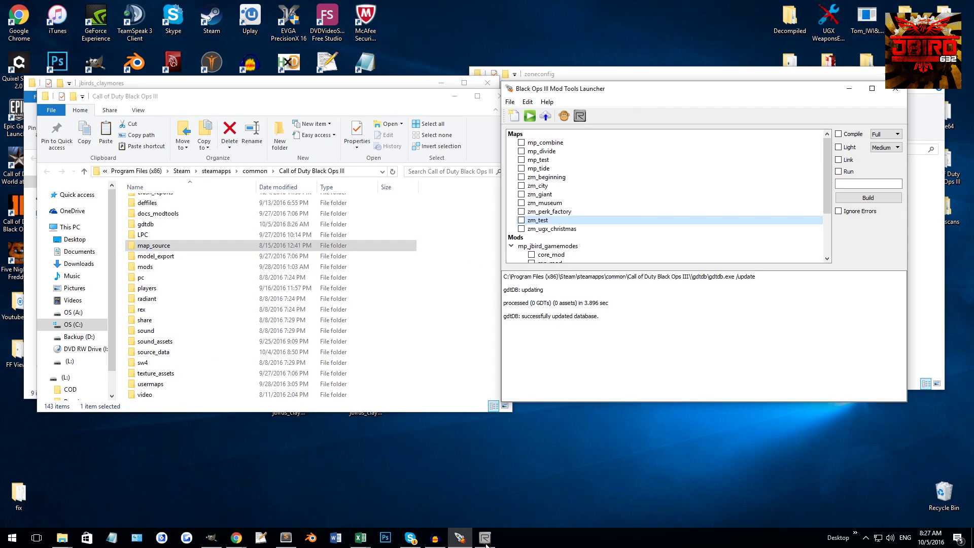
{"action": "left_click", "coordinate": [486, 538]}
{"action": "left_click", "coordinate": [880, 104]}
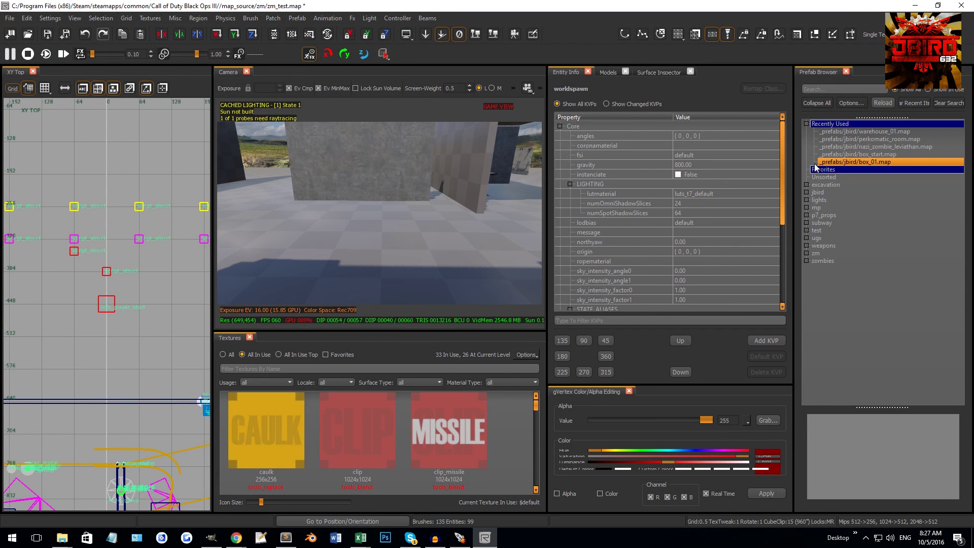
- Drag claymore.map from the weapons prefab folder into the camera view in front of the wall
{"action": "right_click_drag", "start_coordinate": [431, 227], "coordinate": [403, 210]}
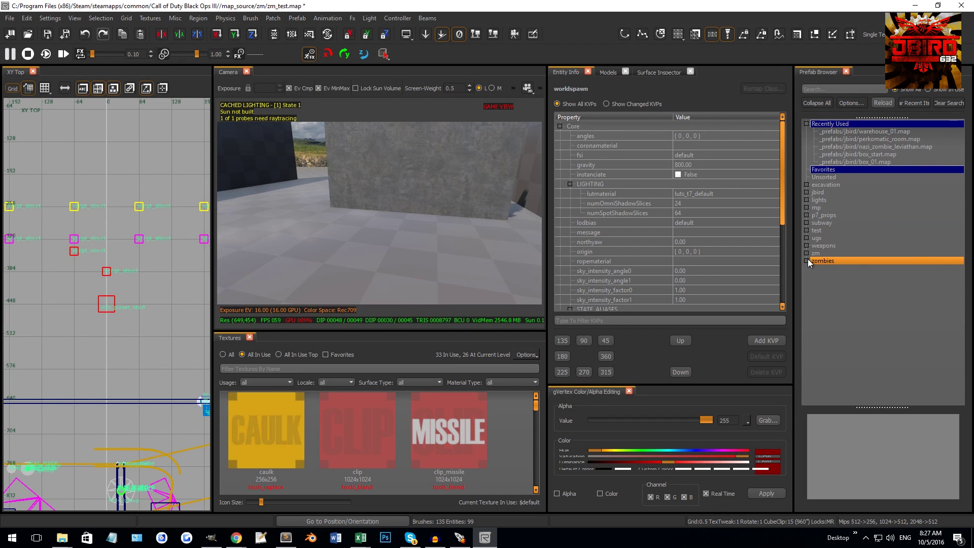
{"action": "double_click", "coordinate": [836, 245]}
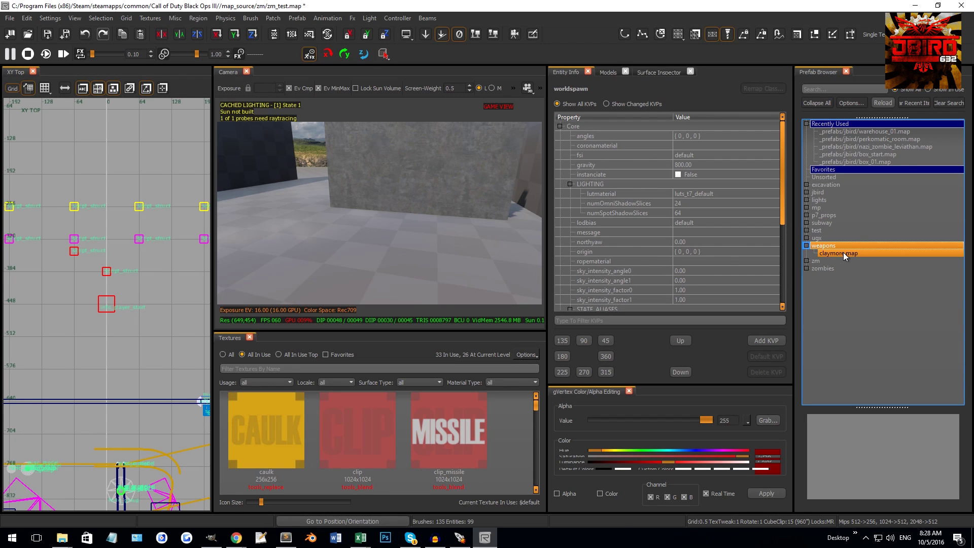
{"action": "left_click_drag", "start_coordinate": [843, 253], "coordinate": [512, 272]}
{"action": "left_click_drag", "start_coordinate": [424, 239], "coordinate": [425, 239]}
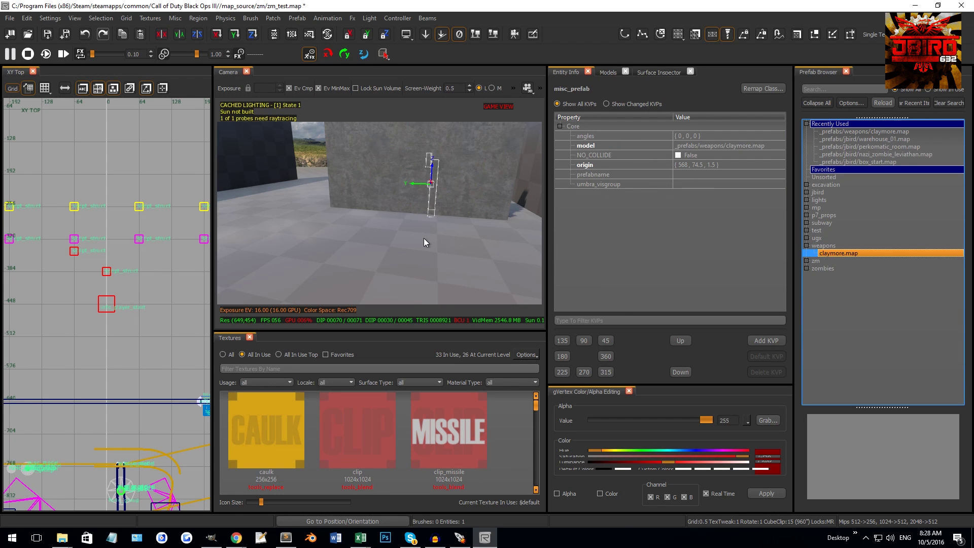
{"action": "right_click_drag", "start_coordinate": [424, 238], "coordinate": [430, 232]}
- In the Top view, move the claymore beside the wall and rotate it 90 degrees
{"action": "key", "text": "ctrl+Tab"}
{"action": "key", "text": "ctrl+Tab"}
{"action": "key", "text": "ctrl+Tab"}
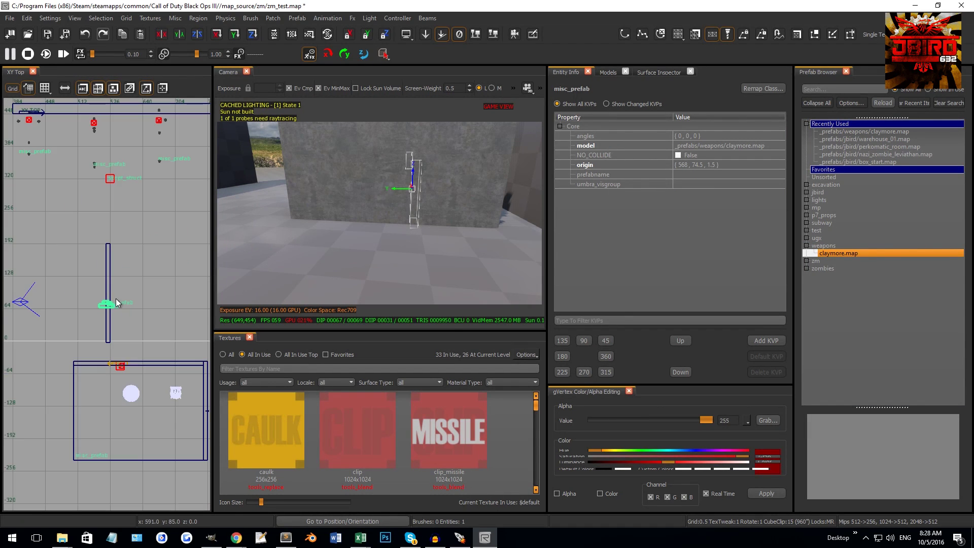
{"action": "scroll", "coordinate": [117, 302], "scroll_direction": "up", "scroll_amount": 4}
{"action": "key", "text": "t"}
{"action": "key", "text": "t"}
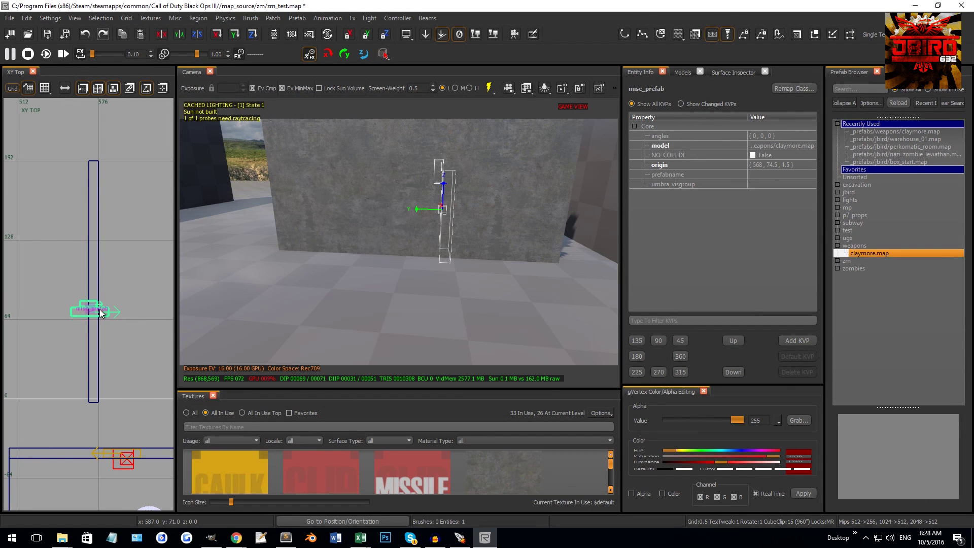
{"action": "key", "text": "4"}
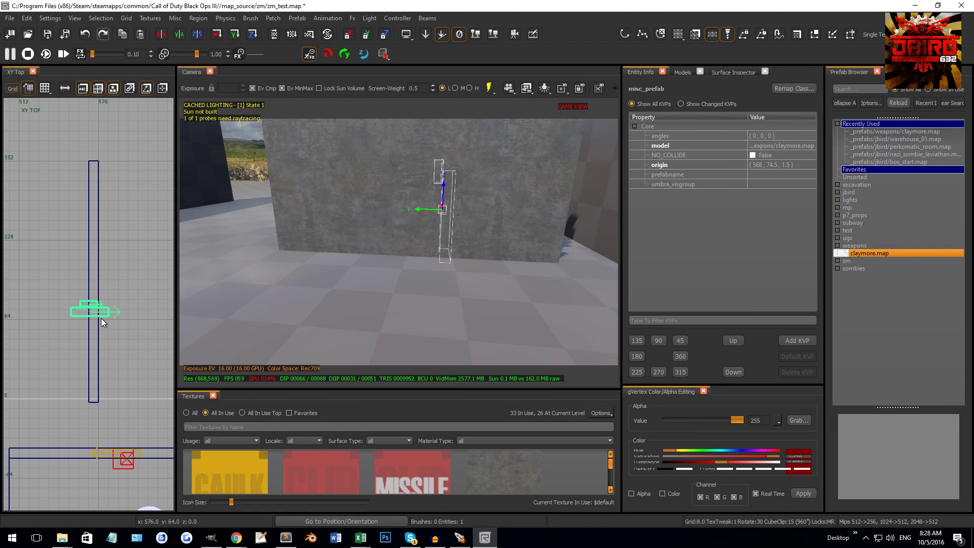
{"action": "left_click_drag", "start_coordinate": [102, 318], "coordinate": [86, 291]}
{"action": "right_click_drag", "start_coordinate": [86, 290], "coordinate": [99, 261], "text": "alt"}
- Slide the claymore toward the wall, switching to a finer 0.25 grid
{"action": "scroll", "coordinate": [88, 266], "scroll_direction": "up", "scroll_amount": 3}
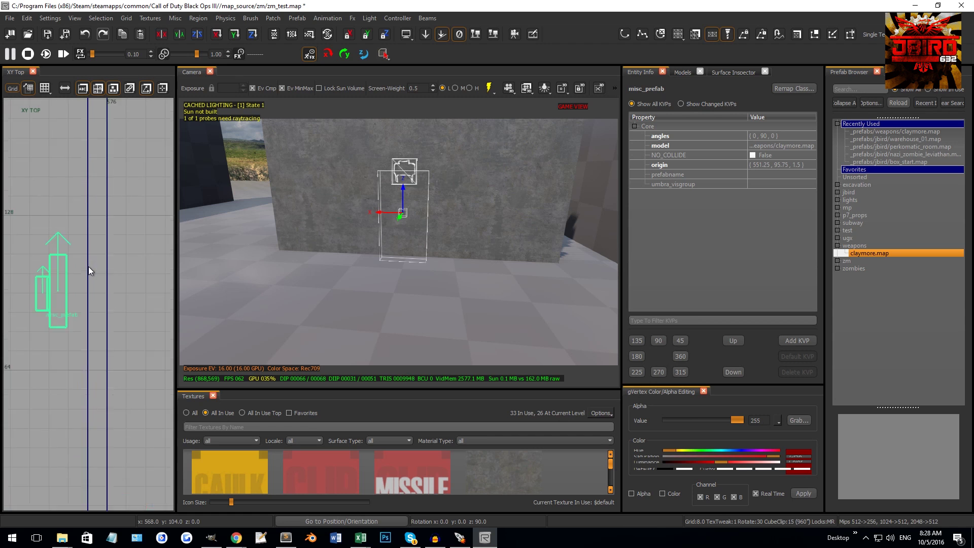
{"action": "scroll", "coordinate": [88, 266], "scroll_direction": "up", "scroll_amount": 1}
{"action": "right_click_drag", "start_coordinate": [51, 286], "coordinate": [91, 275]}
{"action": "right_click_drag", "start_coordinate": [325, 244], "coordinate": [289, 233]}
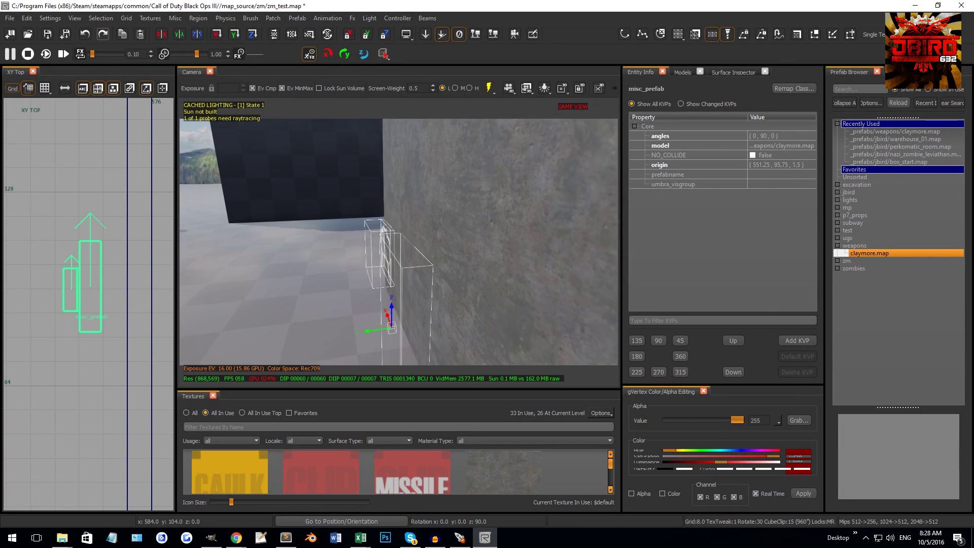
{"action": "mouse_move", "coordinate": [400, 193]}
{"action": "right_mouse_down"}
{"action": "mouse_move", "coordinate": [391, 214]}
{"action": "mouse_move", "coordinate": [398, 205]}
{"action": "mouse_move", "coordinate": [385, 199]}
{"action": "right_mouse_up"}
{"action": "key", "text": "g"}
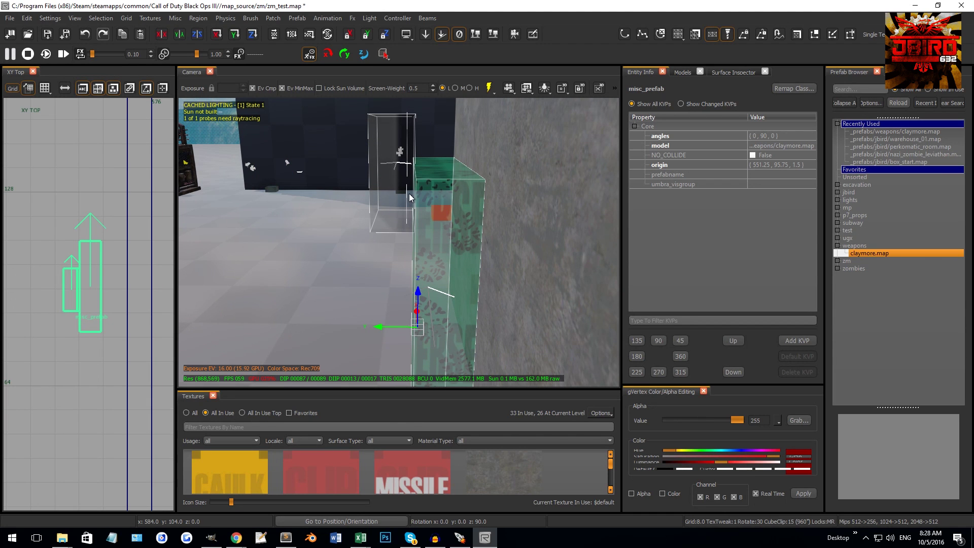
{"action": "scroll", "coordinate": [84, 278], "scroll_direction": "up", "scroll_amount": 2}
{"action": "left_click_drag", "start_coordinate": [69, 306], "coordinate": [127, 300]}
{"action": "scroll", "coordinate": [124, 234], "scroll_direction": "up", "scroll_amount": 3}
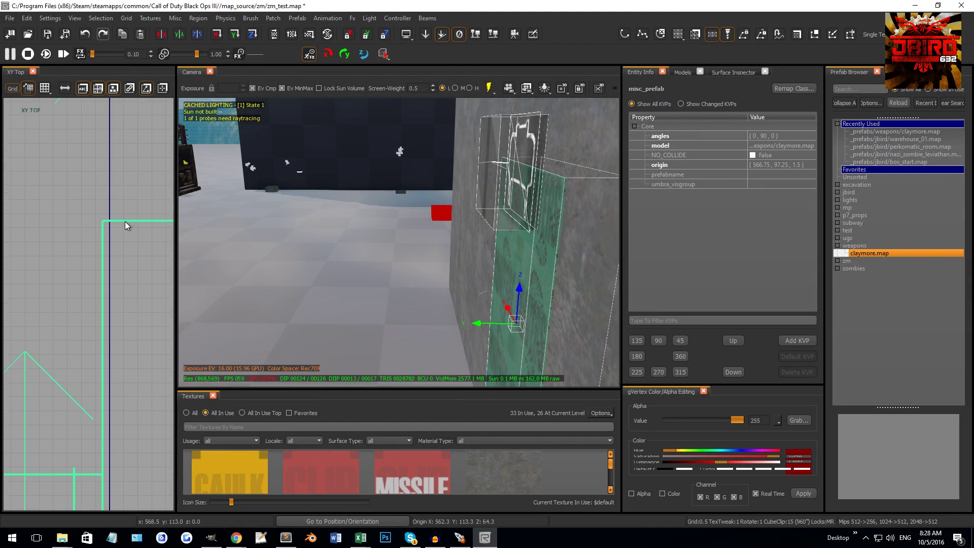
{"action": "left_click", "coordinate": [125, 19]}
{"action": "mouse_move", "coordinate": [141, 30]}
{"action": "left_click", "coordinate": [246, 30]}
{"action": "left_click_drag", "start_coordinate": [122, 258], "coordinate": [125, 256]}
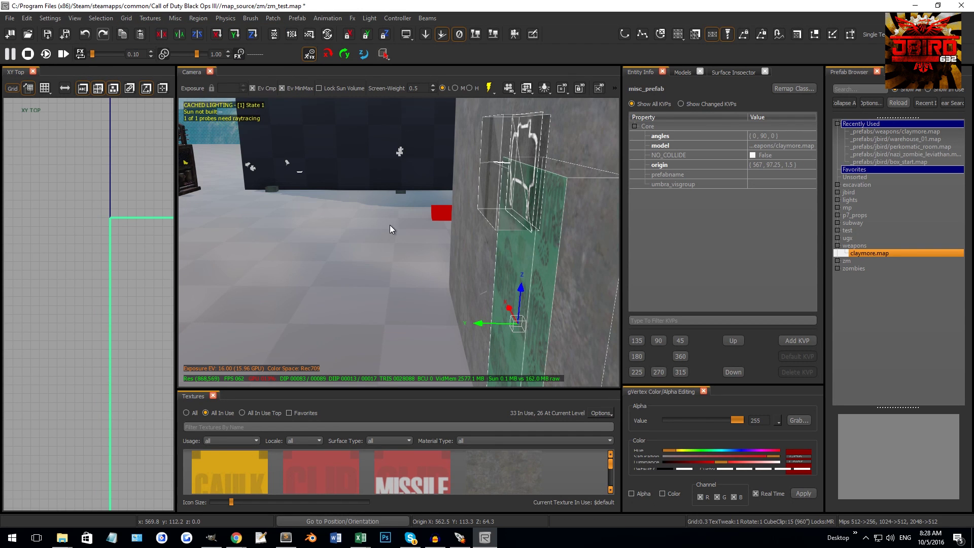
- Nudge the claymore flush against the wall face
{"action": "right_click_drag", "start_coordinate": [390, 225], "coordinate": [446, 217]}
{"action": "scroll", "coordinate": [148, 269], "scroll_direction": "down", "scroll_amount": 6}
{"action": "scroll", "coordinate": [140, 396], "scroll_direction": "up", "scroll_amount": 3}
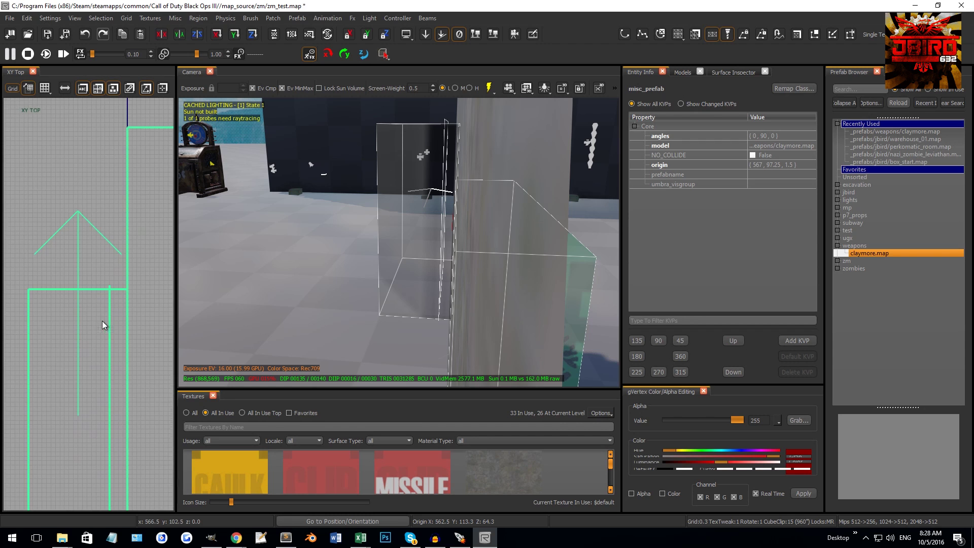
{"action": "scroll", "coordinate": [115, 294], "scroll_direction": "up", "scroll_amount": 2}
{"action": "left_click_drag", "start_coordinate": [99, 291], "coordinate": [125, 287]}
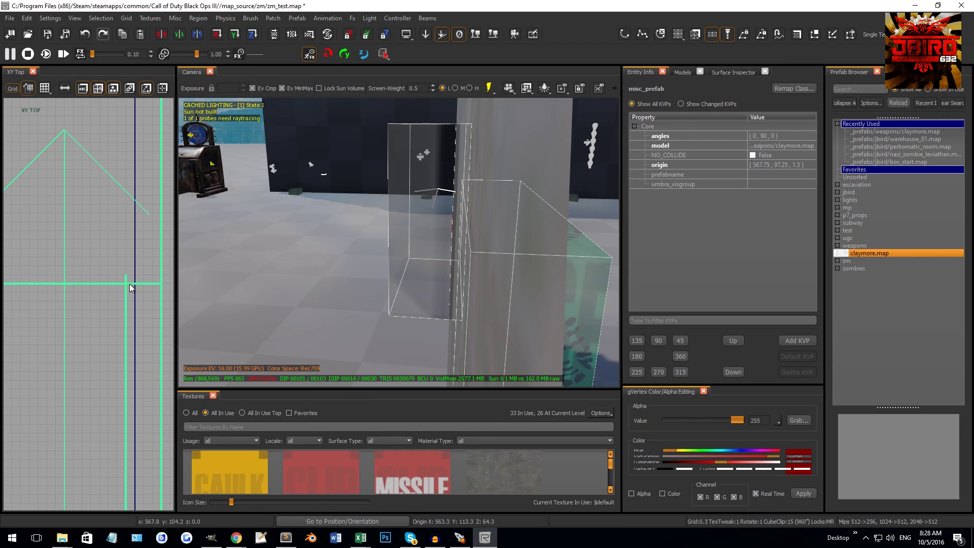
{"action": "right_click_drag", "start_coordinate": [165, 283], "coordinate": [138, 282]}
{"action": "scroll", "coordinate": [115, 291], "scroll_direction": "down", "scroll_amount": 4}
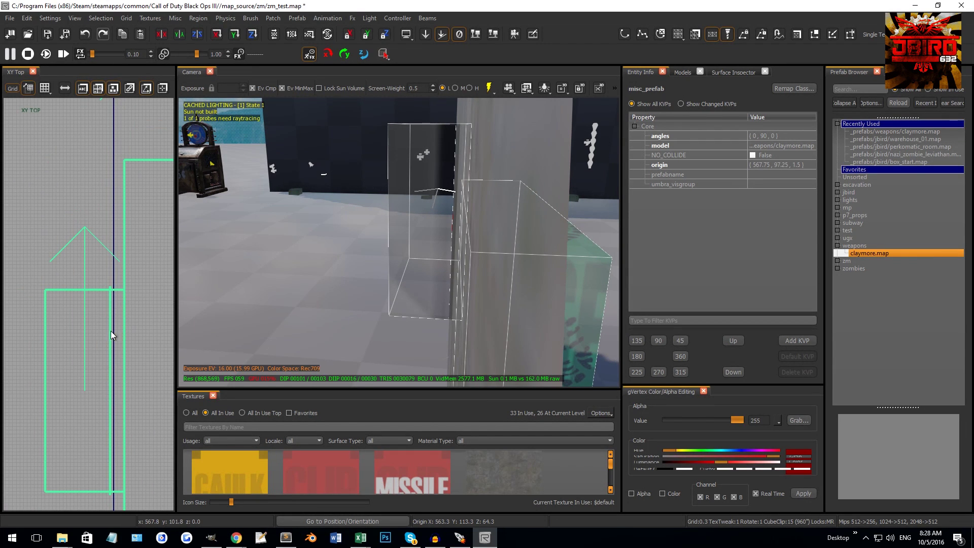
{"action": "mouse_move", "coordinate": [404, 212]}
{"action": "right_mouse_down"}
{"action": "mouse_move", "coordinate": [393, 209]}
{"action": "mouse_move", "coordinate": [424, 221]}
{"action": "mouse_move", "coordinate": [404, 212]}
{"action": "right_mouse_up"}
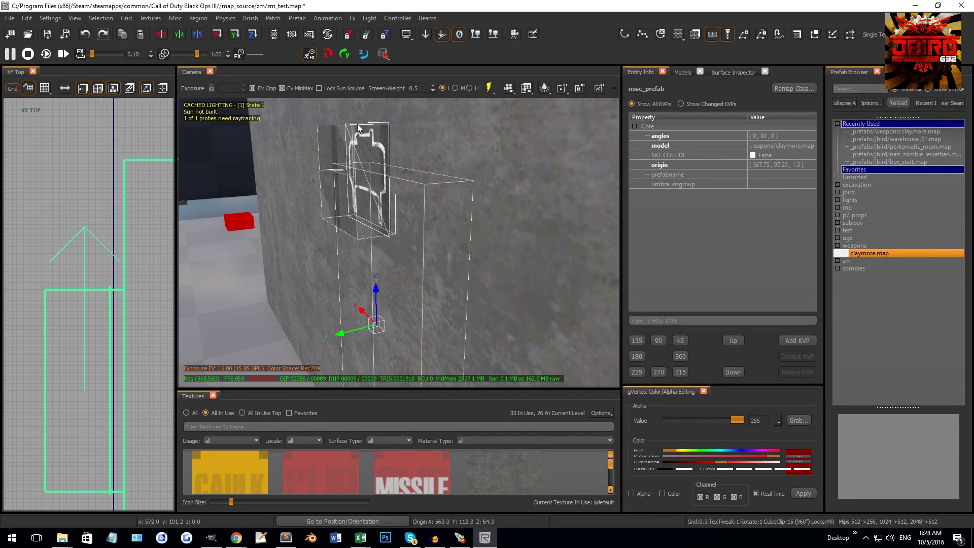
- Check the claymore's placement from the camera, then deselect it
{"action": "scroll", "coordinate": [112, 286], "scroll_direction": "up", "scroll_amount": 4}
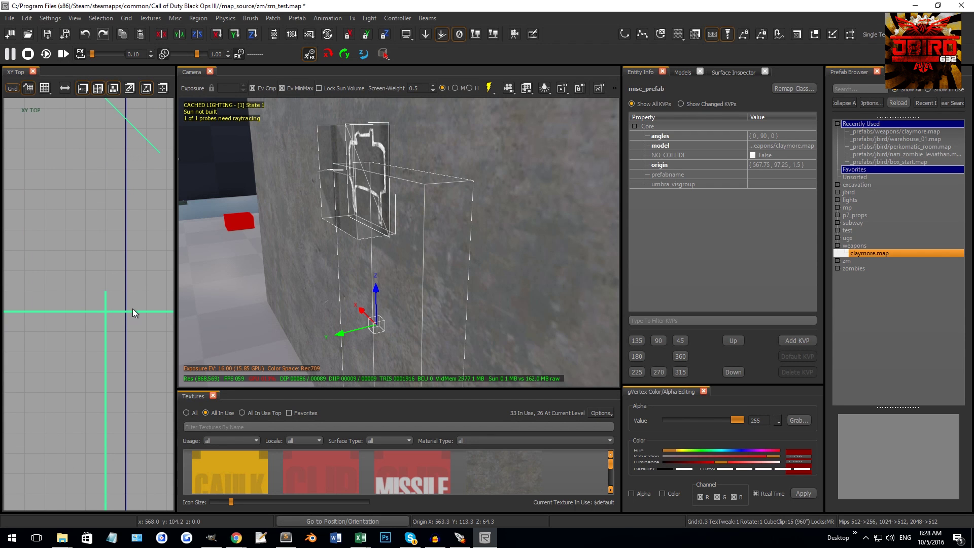
{"action": "right_click_drag", "start_coordinate": [315, 273], "coordinate": [371, 244]}
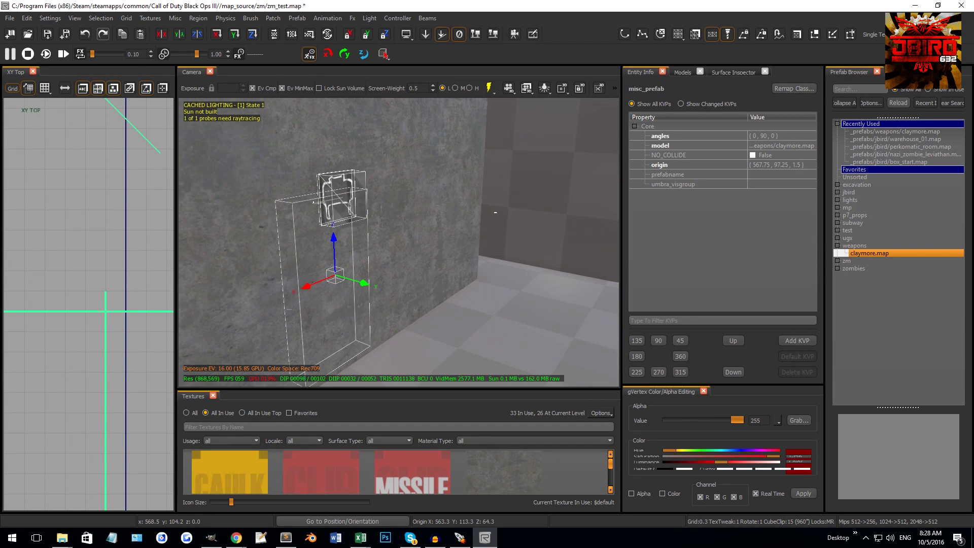
{"action": "scroll", "coordinate": [127, 319], "scroll_direction": "down", "scroll_amount": 12}
{"action": "right_click_drag", "start_coordinate": [124, 343], "coordinate": [97, 343]}
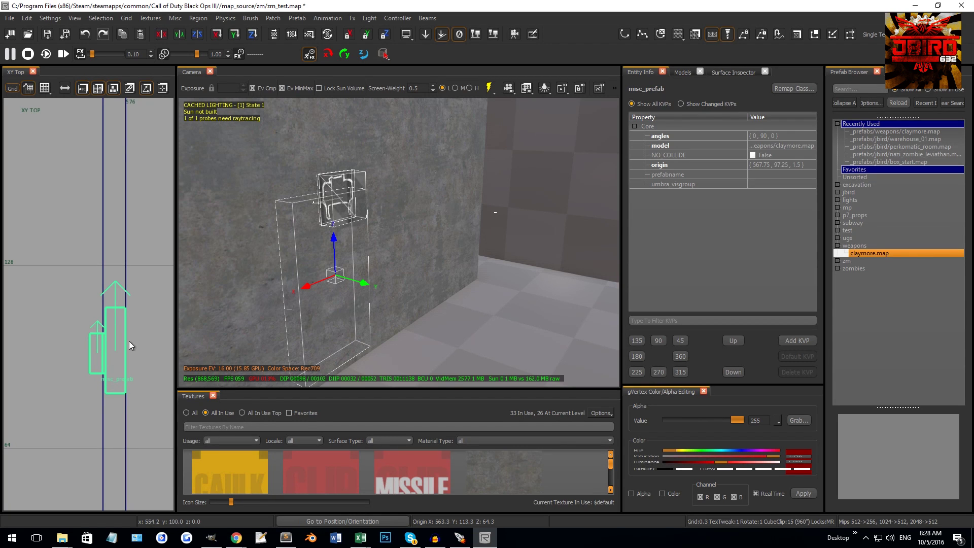
{"action": "right_click_drag", "start_coordinate": [228, 314], "coordinate": [203, 302]}
{"action": "right_click_drag", "start_coordinate": [127, 340], "coordinate": [109, 336]}
{"action": "right_click_drag", "start_coordinate": [228, 299], "coordinate": [361, 236]}
{"action": "right_click_drag", "start_coordinate": [194, 304], "coordinate": [430, 264]}
{"action": "key", "text": "Escape"}
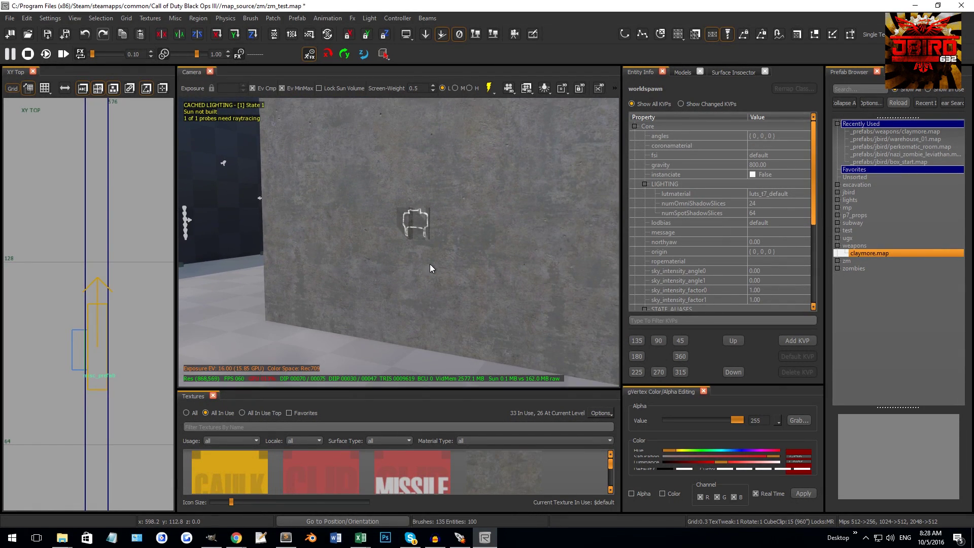
- Save zm_test.map, close Radiant, then tick zm_test and enable Compile in the launcher
{"action": "key", "text": "ctrl+s"}
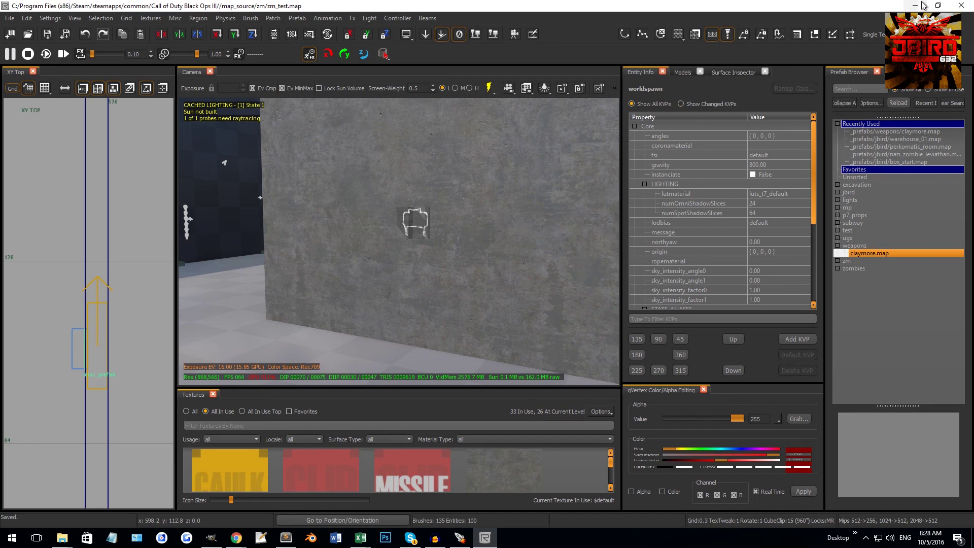
{"action": "left_click", "coordinate": [962, 6]}
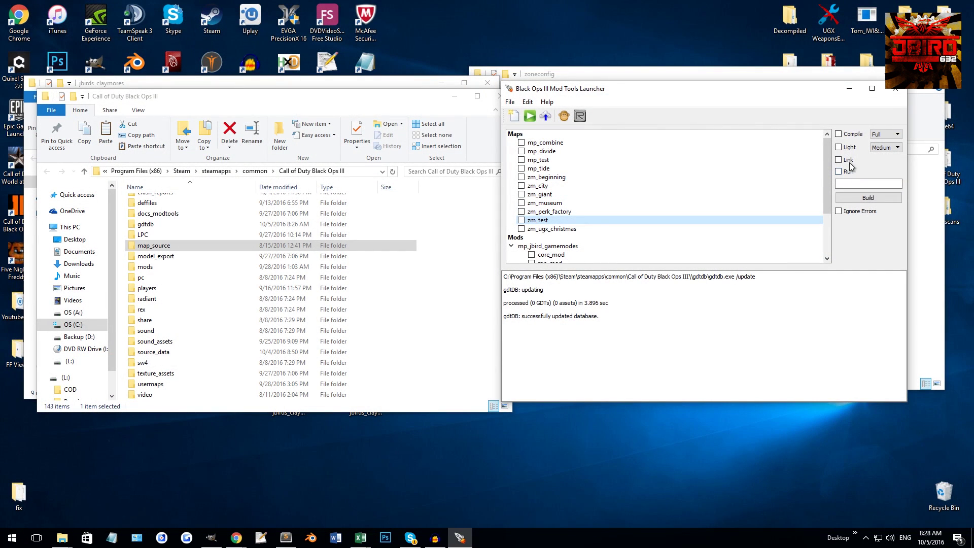
{"action": "left_click", "coordinate": [521, 220]}
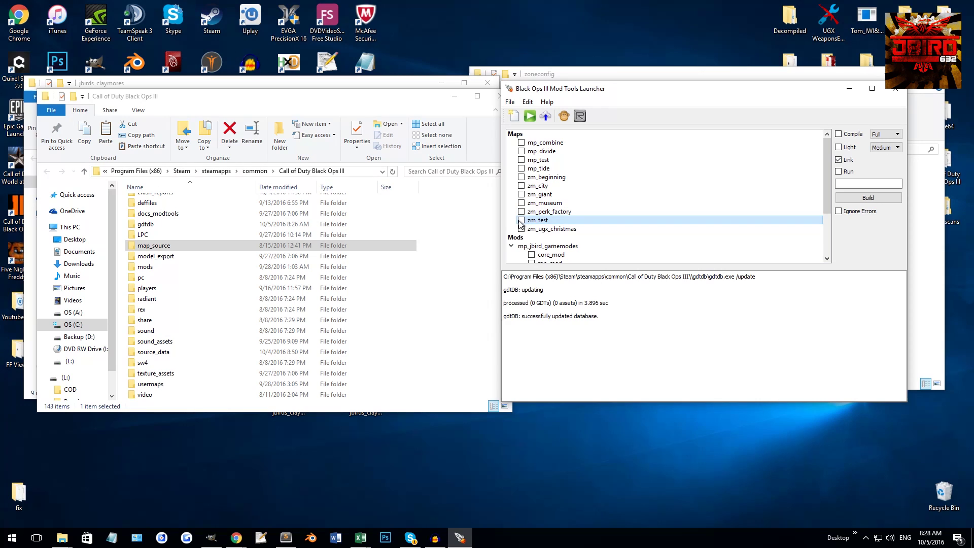
{"action": "left_click", "coordinate": [844, 136]}
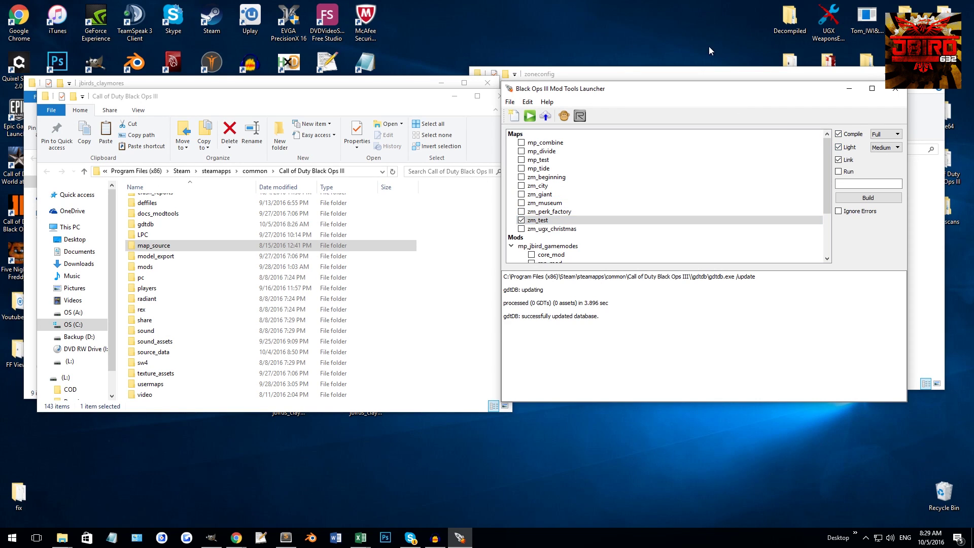